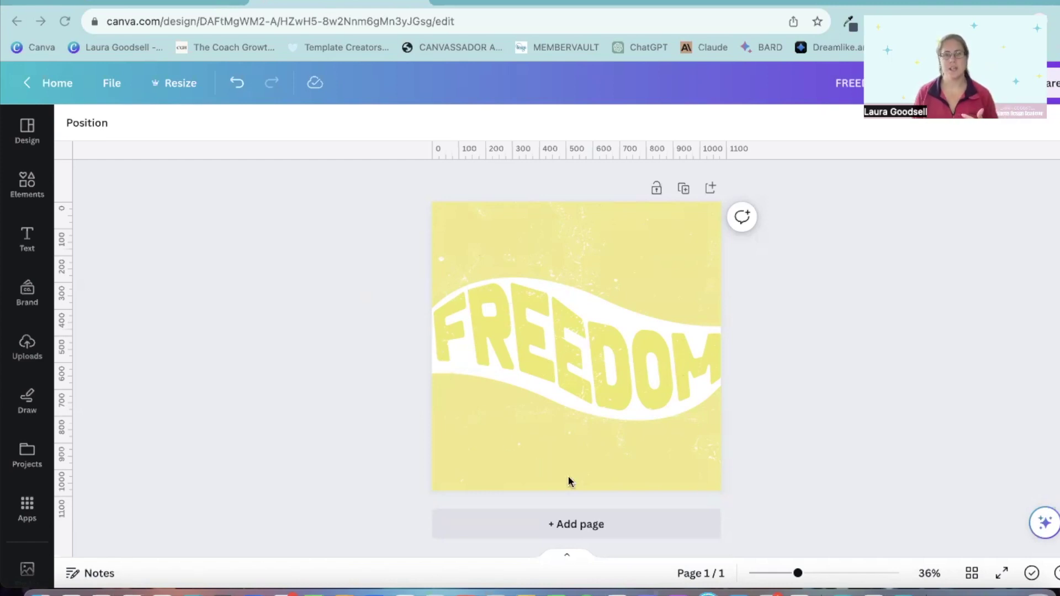
- Add a blank second page and browse the Apps library down to TypeCraft
click(574, 526)
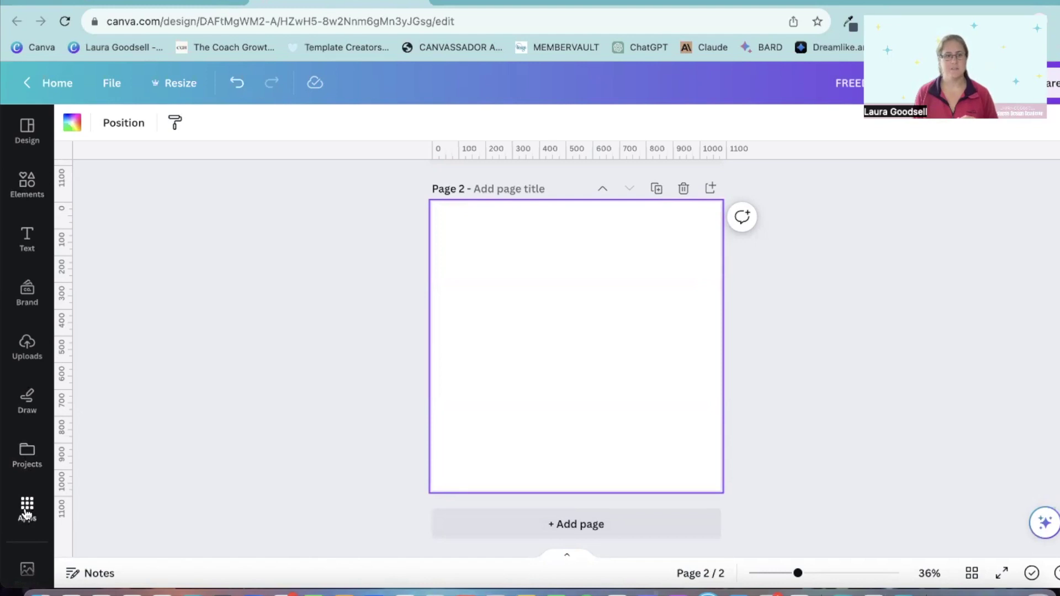
click(26, 509)
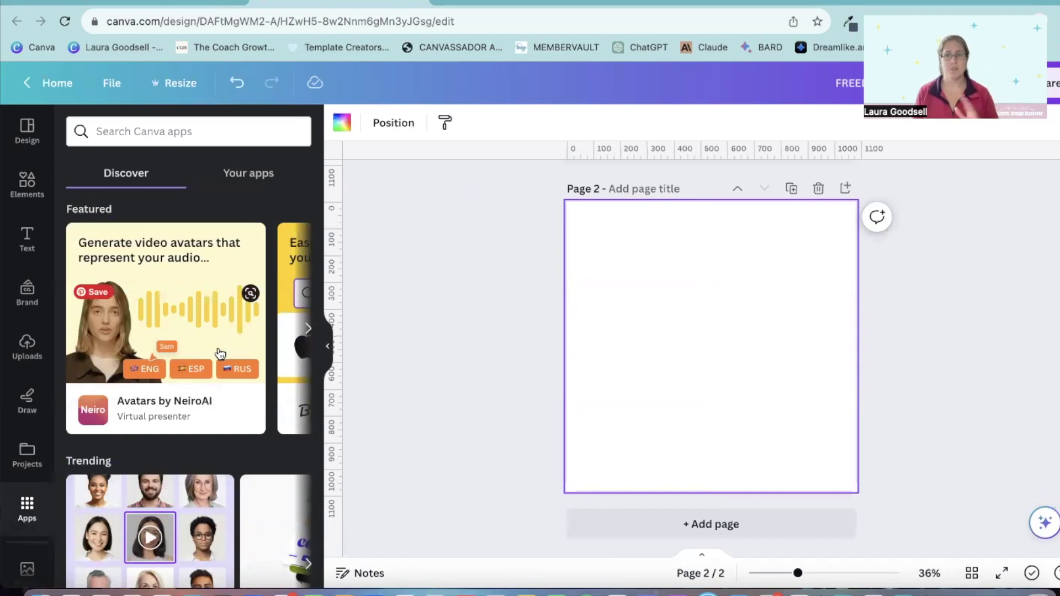
scroll(220, 353, down, 10)
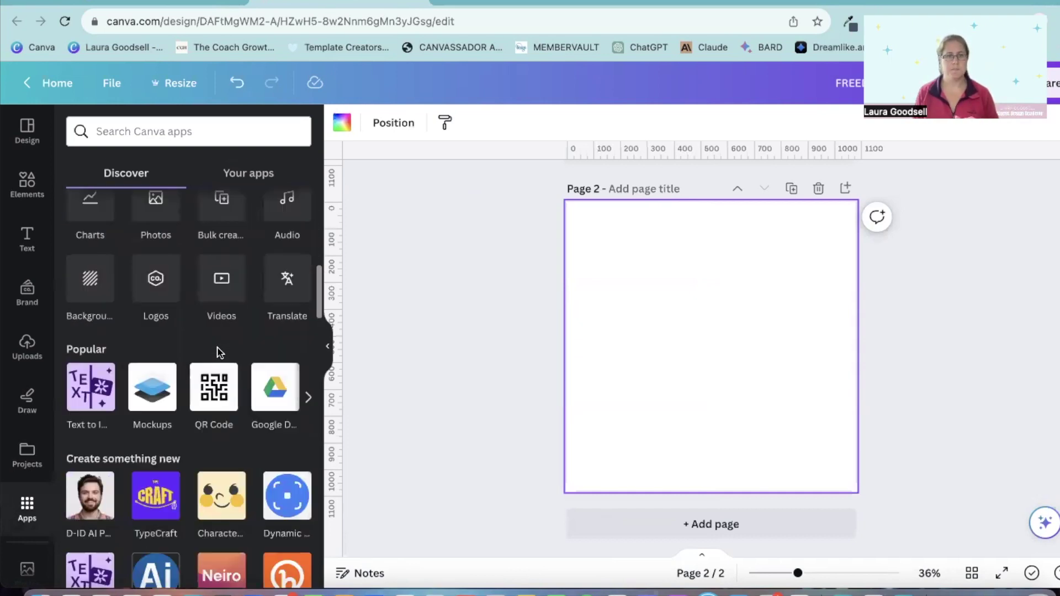
scroll(219, 354, down, 2)
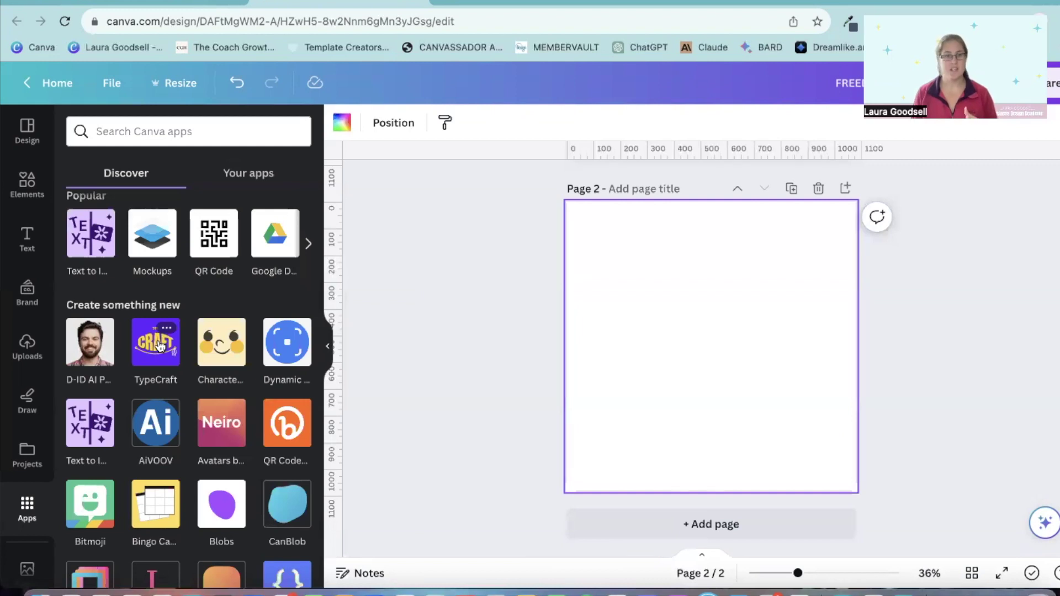
- Open TypeCraft and replace its sample text with 'freedom'
click(156, 346)
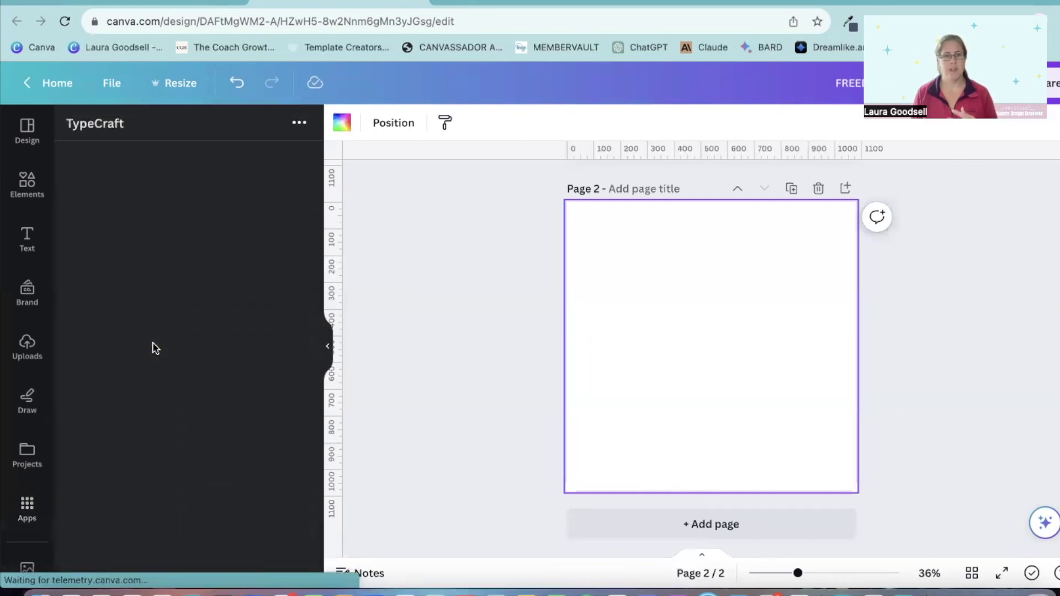
scroll(177, 421, down, 4)
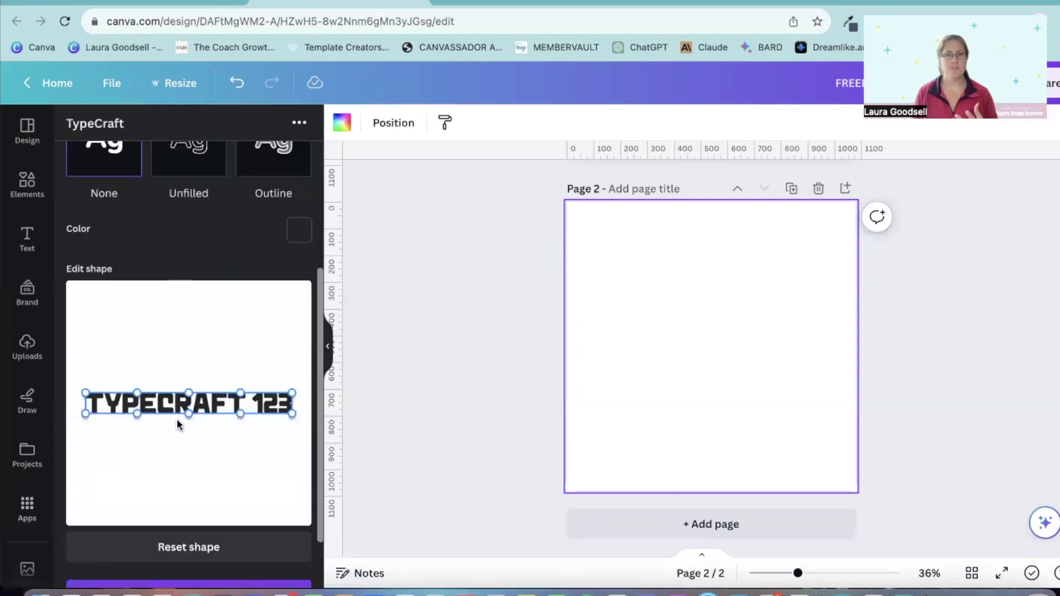
scroll(178, 424, down, 5)
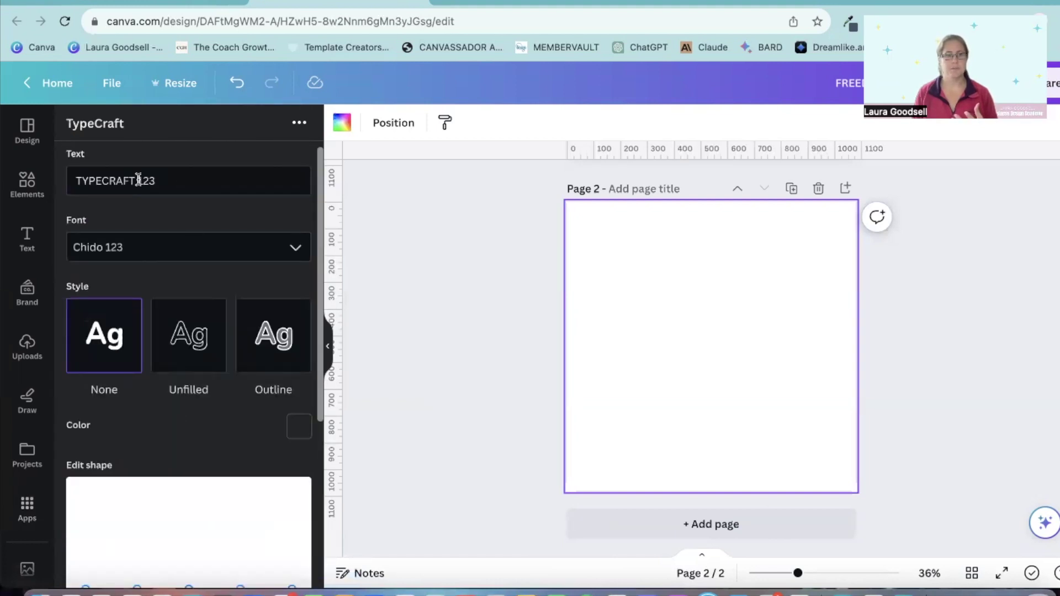
drag(184, 180, 8, 177)
text(freedo)
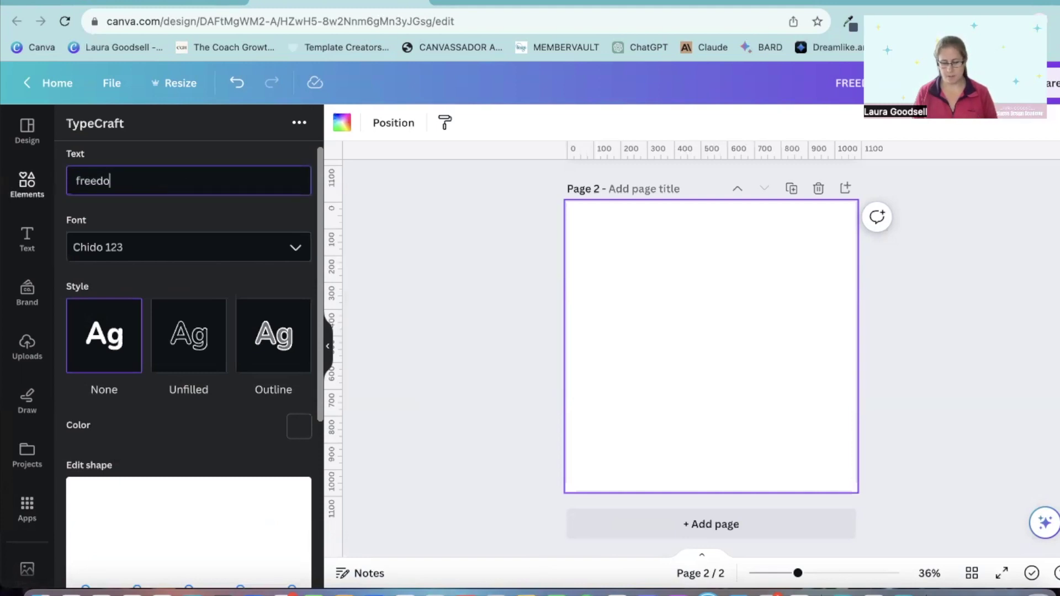
text(m)
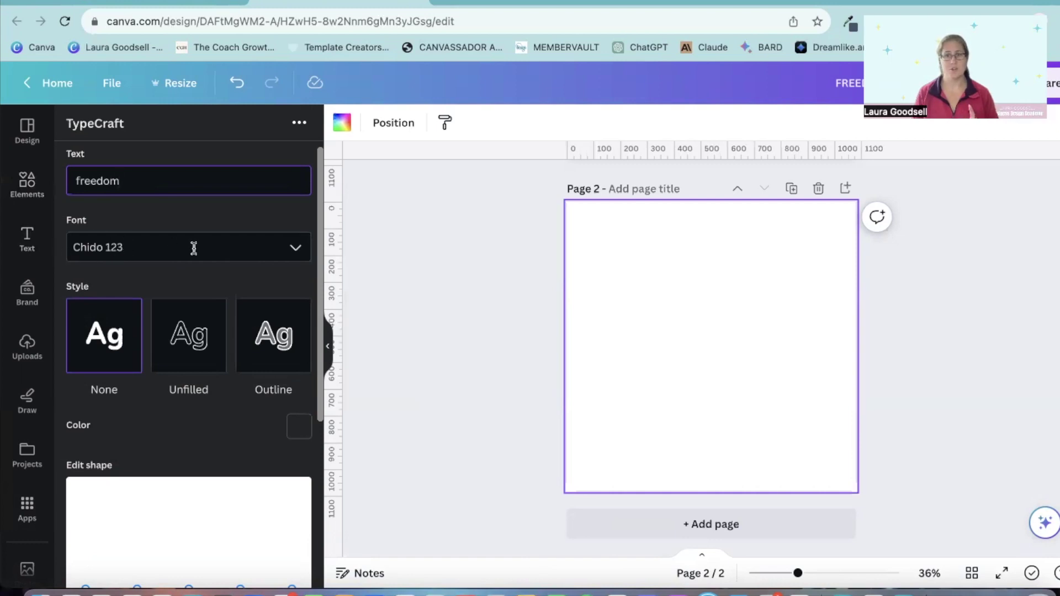
- Try the Chiro Miro Regular 123 and Clm Ralley 123 fonts, then settle on Cubao 123
scroll(193, 248, down, 3)
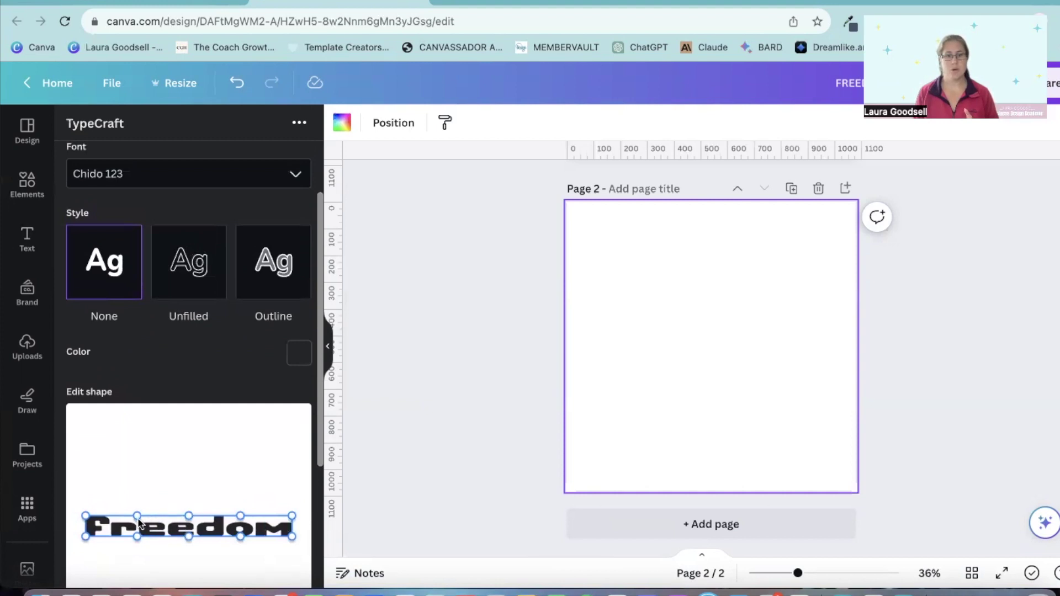
click(156, 174)
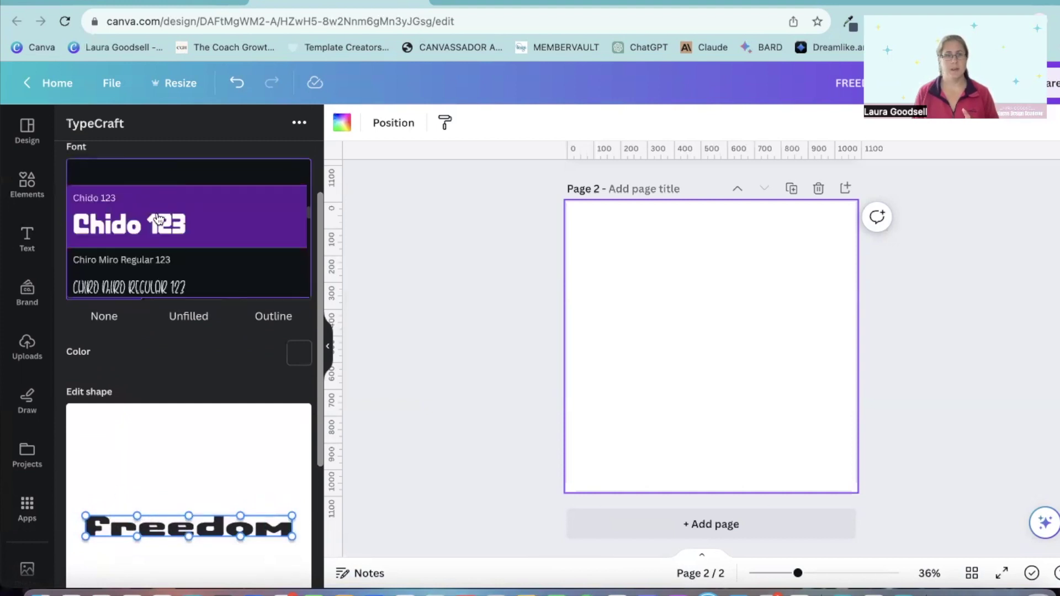
click(156, 281)
click(176, 174)
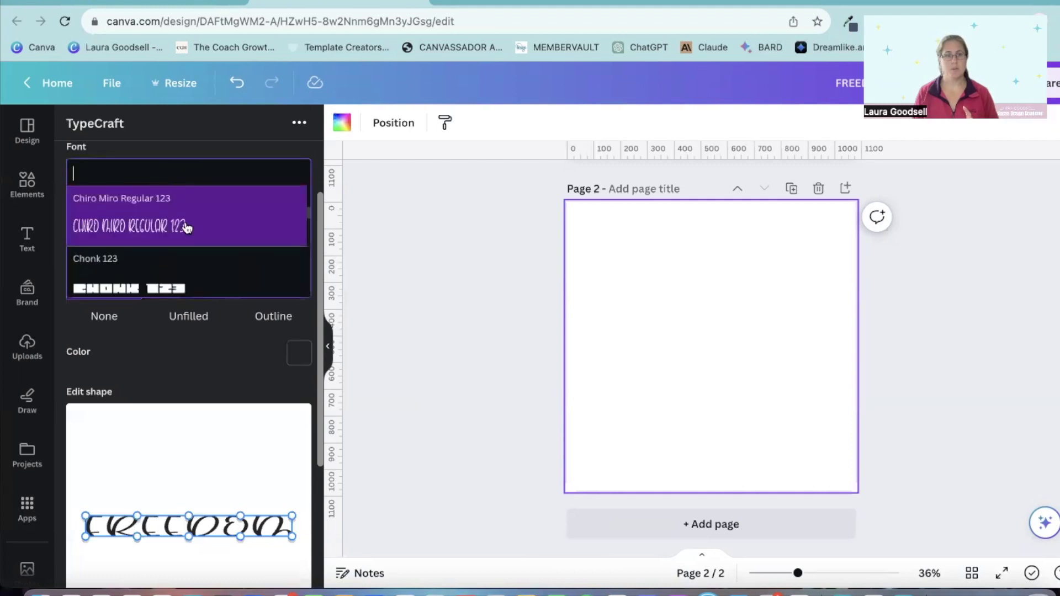
scroll(182, 257, down, 4)
click(176, 237)
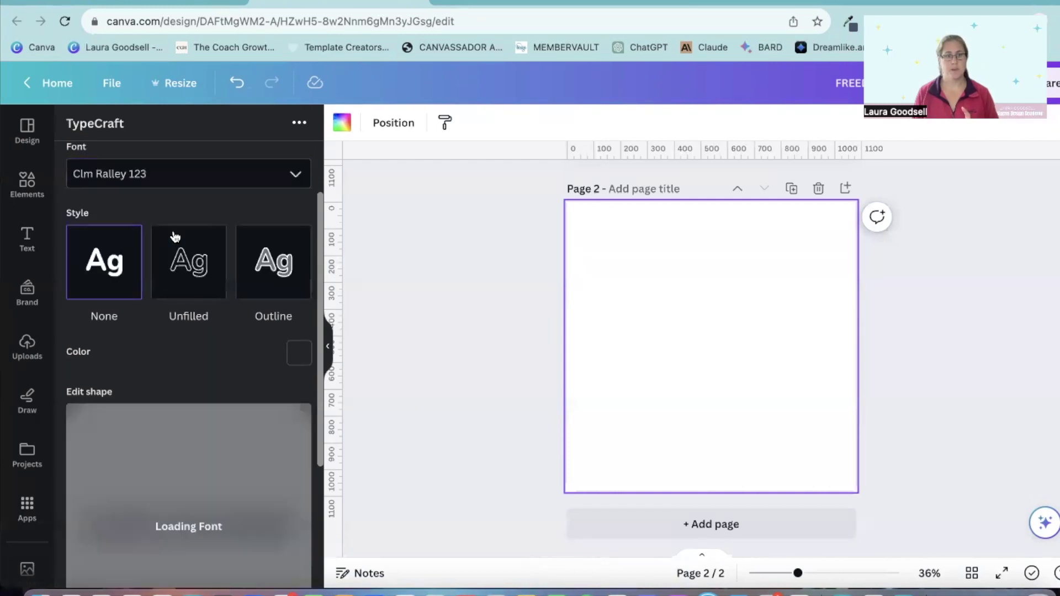
click(173, 183)
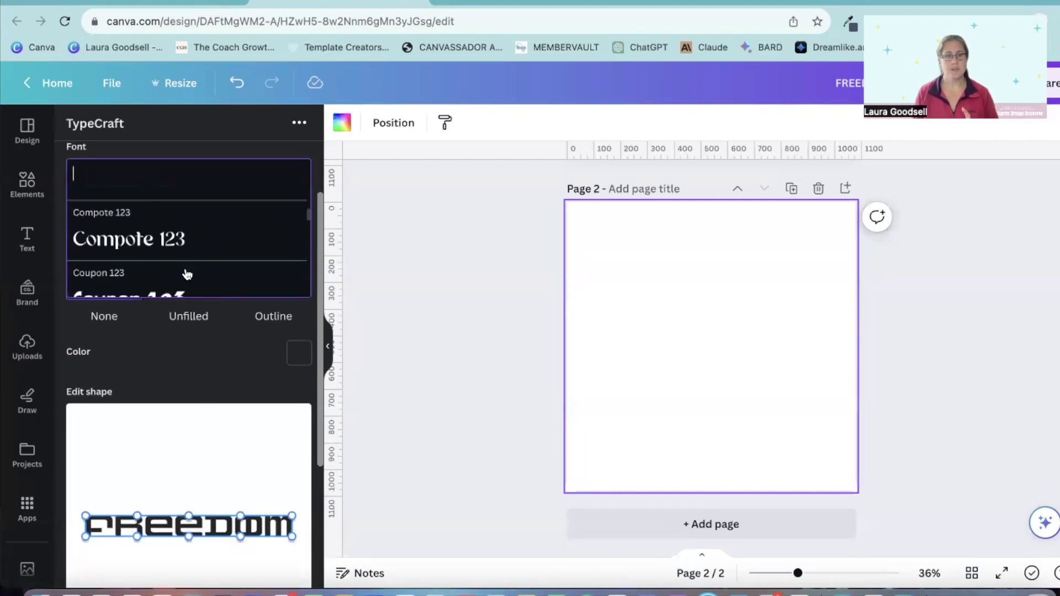
scroll(187, 275, down, 2)
scroll(187, 275, down, 3)
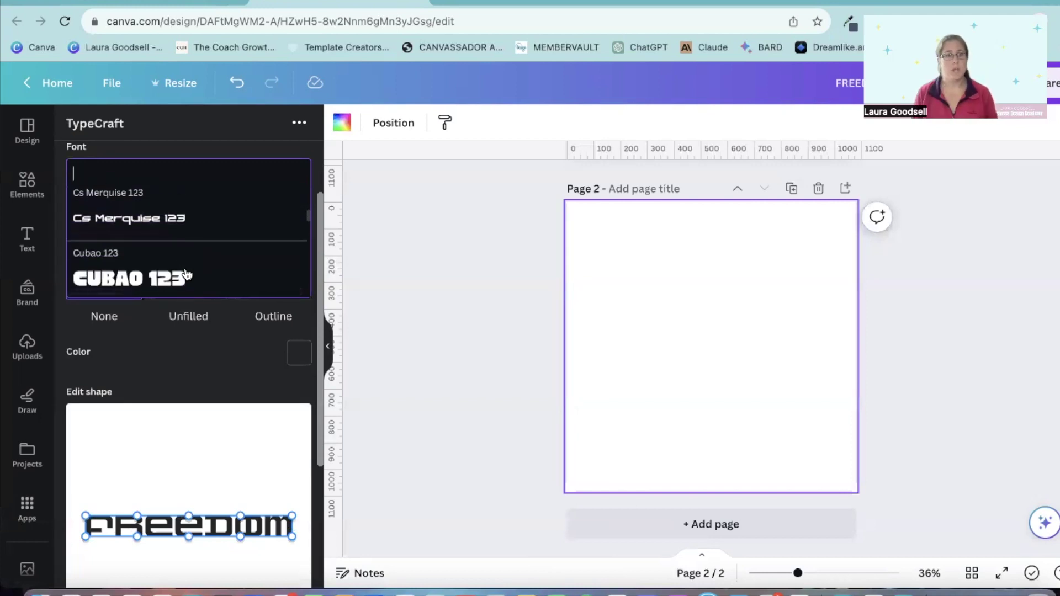
scroll(186, 274, down, 1)
click(156, 201)
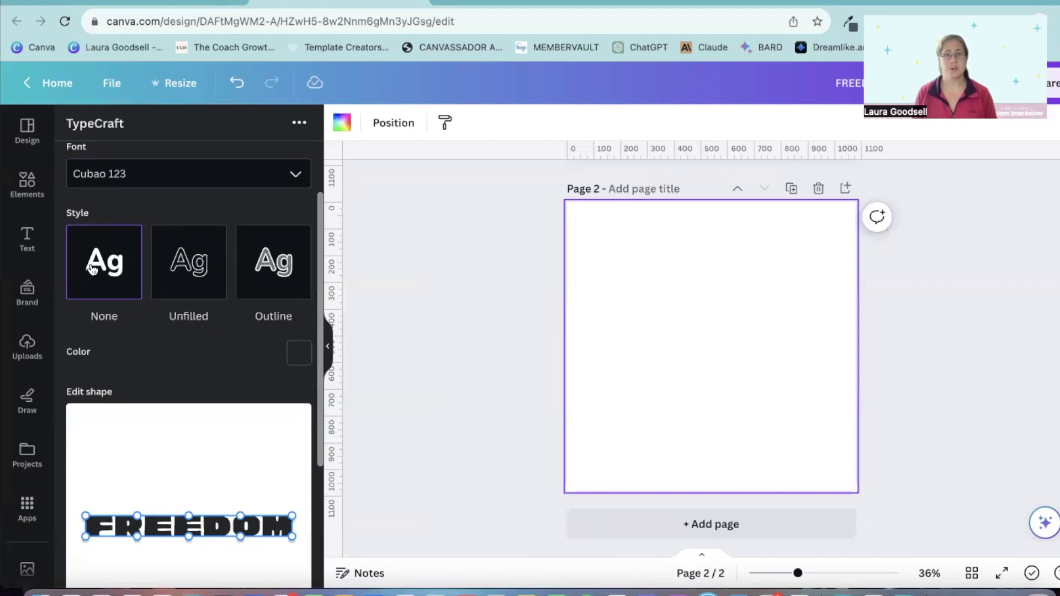
- Change the FREEDOM text colour from near-black to bright yellow #fdd70e
click(295, 359)
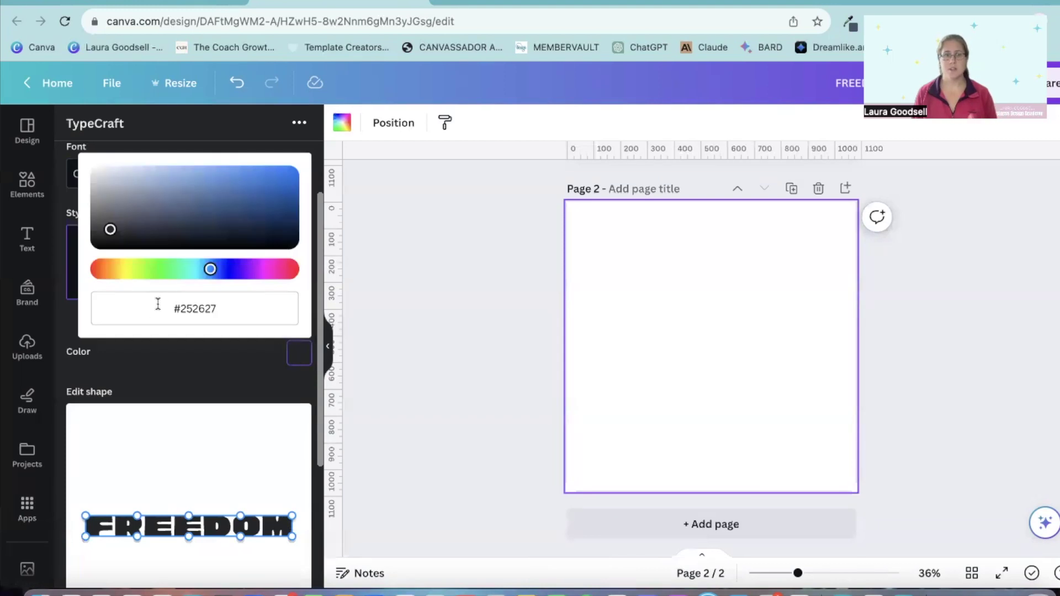
click(126, 269)
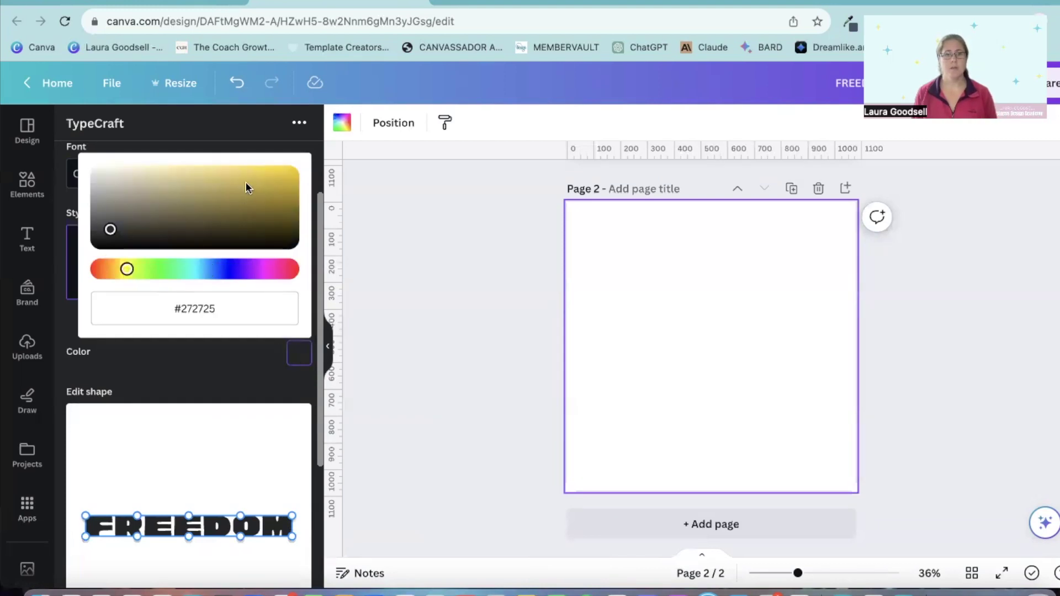
click(277, 185)
drag(276, 185, 279, 179)
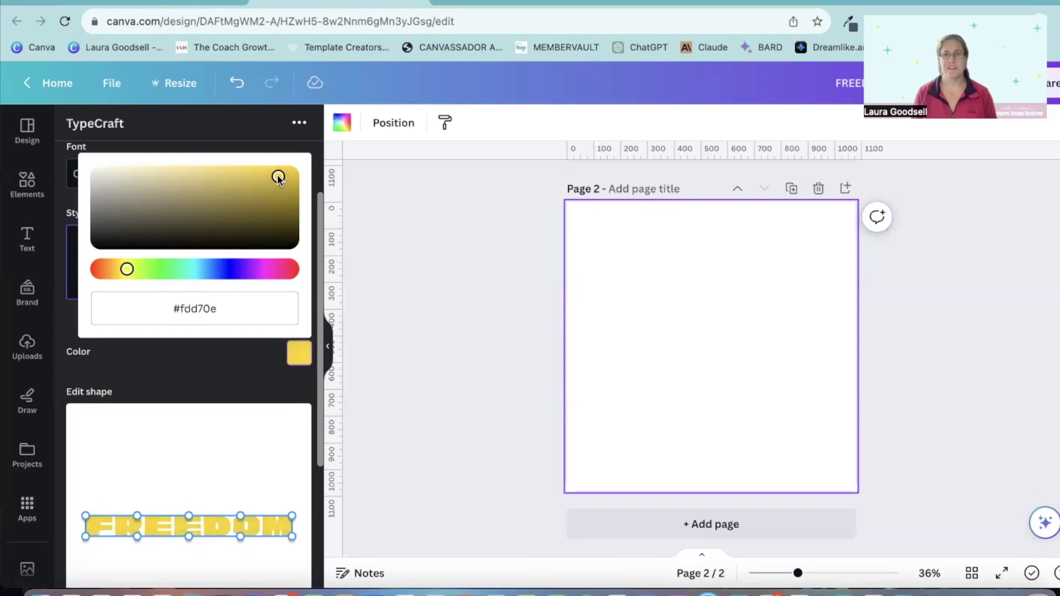
click(220, 366)
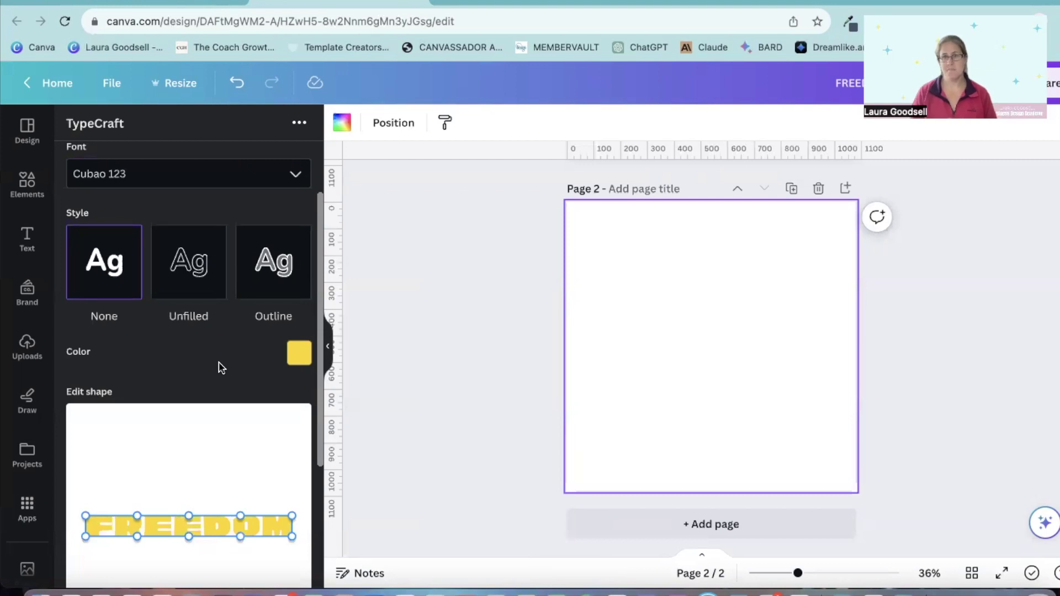
- Pull the warp's top and bottom edges so FREEDOM swells into a pointed lens shape
scroll(159, 450, down, 5)
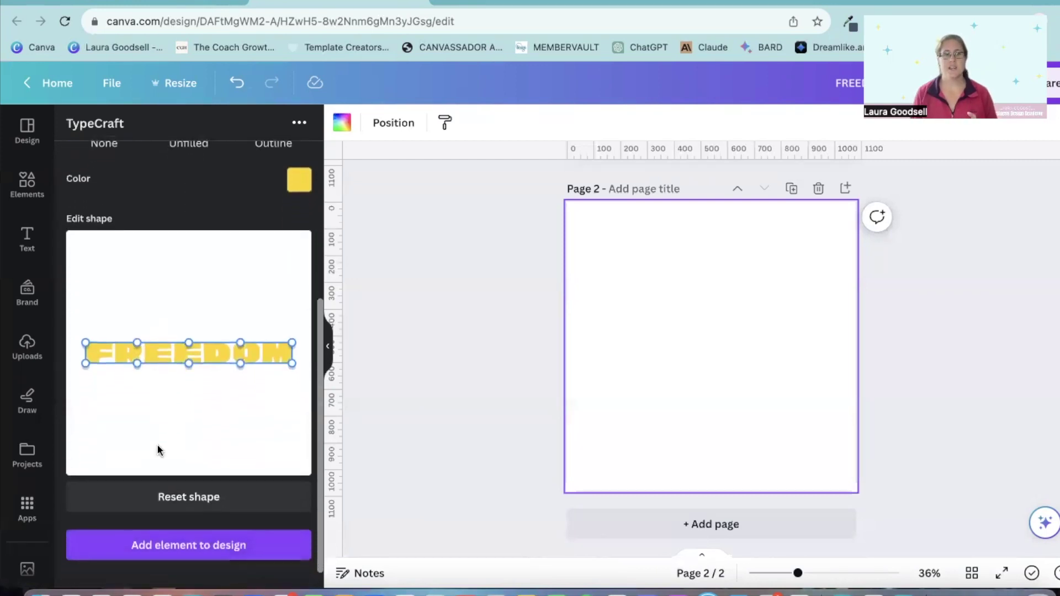
drag(189, 330, 186, 264)
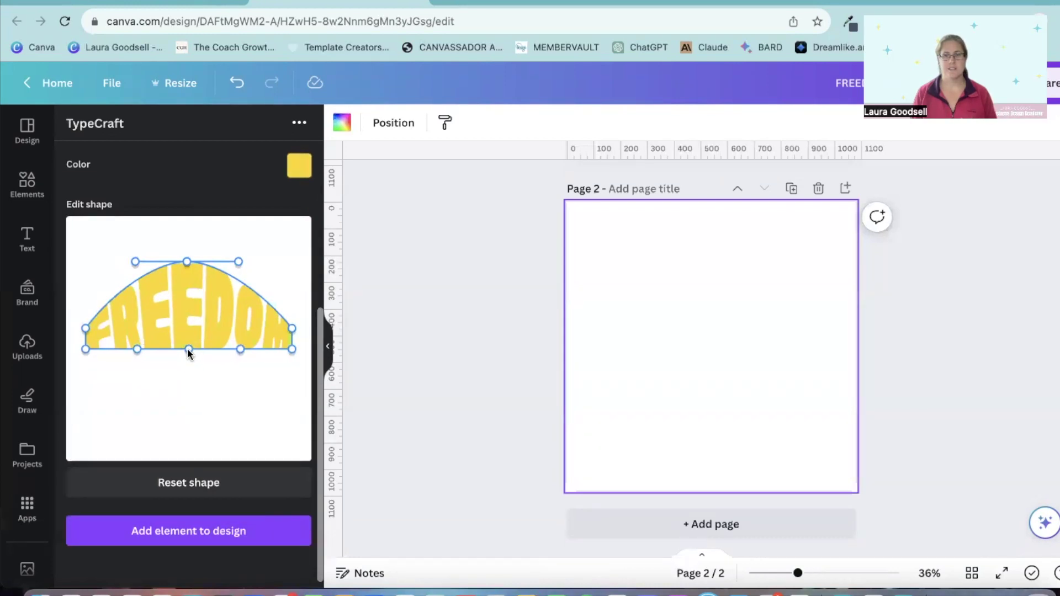
drag(188, 350, 185, 426)
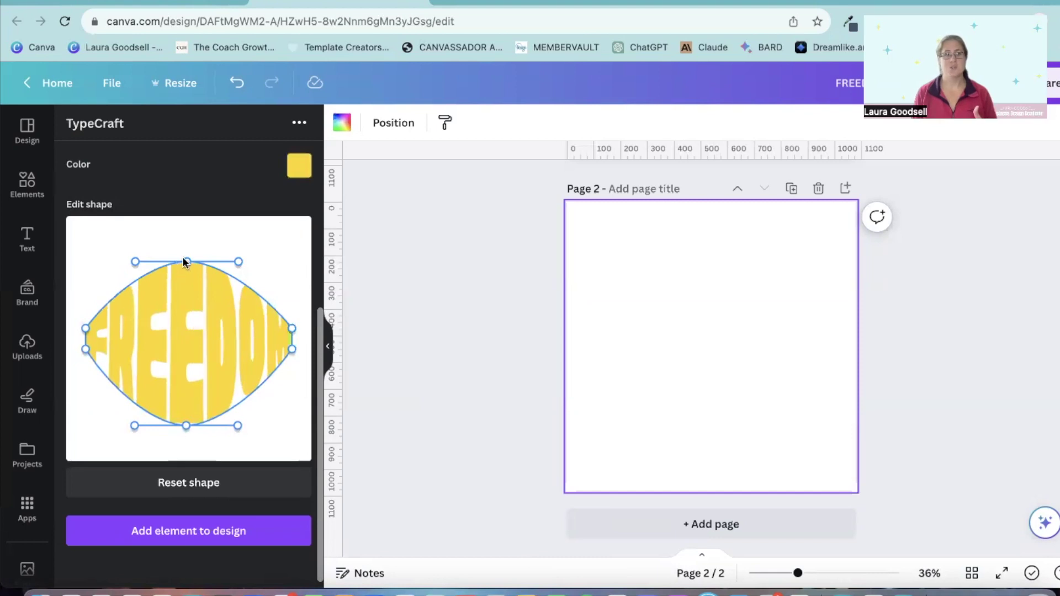
mouse_move(135, 263)
mouse_down()
mouse_move(184, 362)
mouse_move(121, 267)
mouse_up()
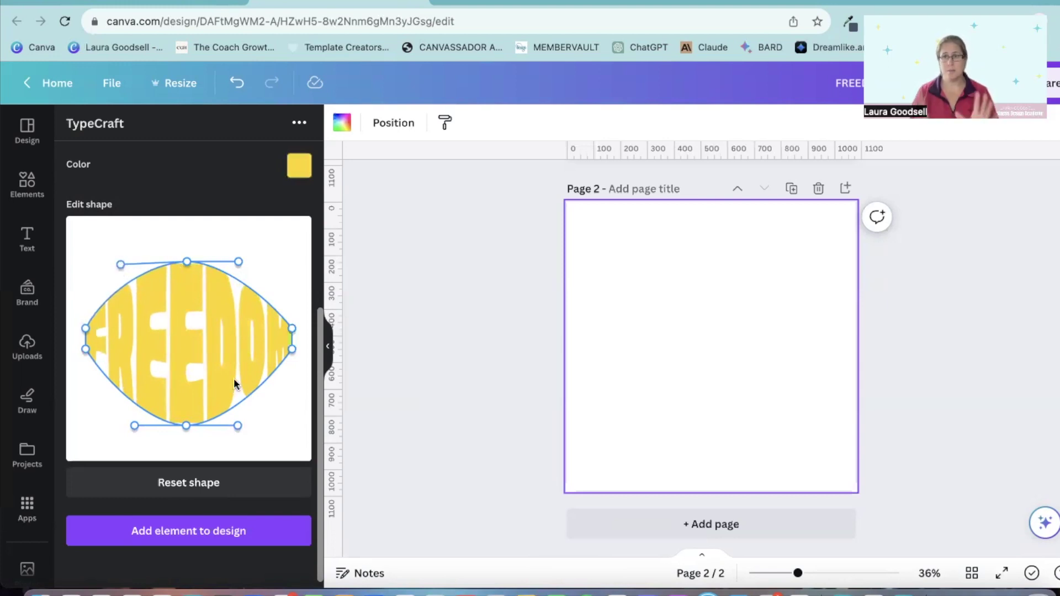
- Add the lens FREEDOM to page 2, enlarge it to about 920×709, centre it, and curve the preview into a smile
click(184, 536)
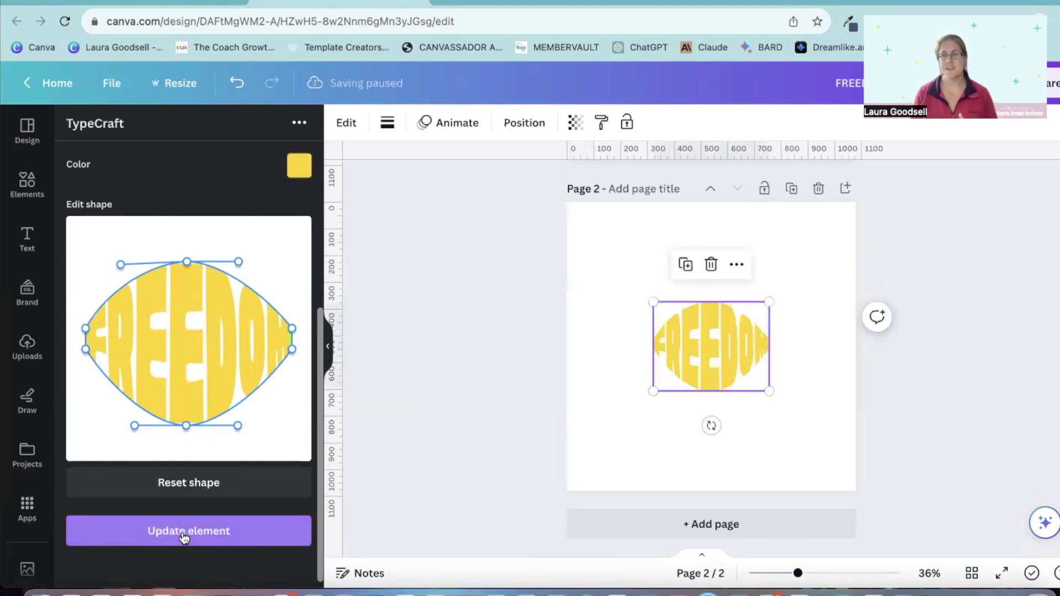
drag(653, 302, 583, 247)
drag(769, 390, 838, 445)
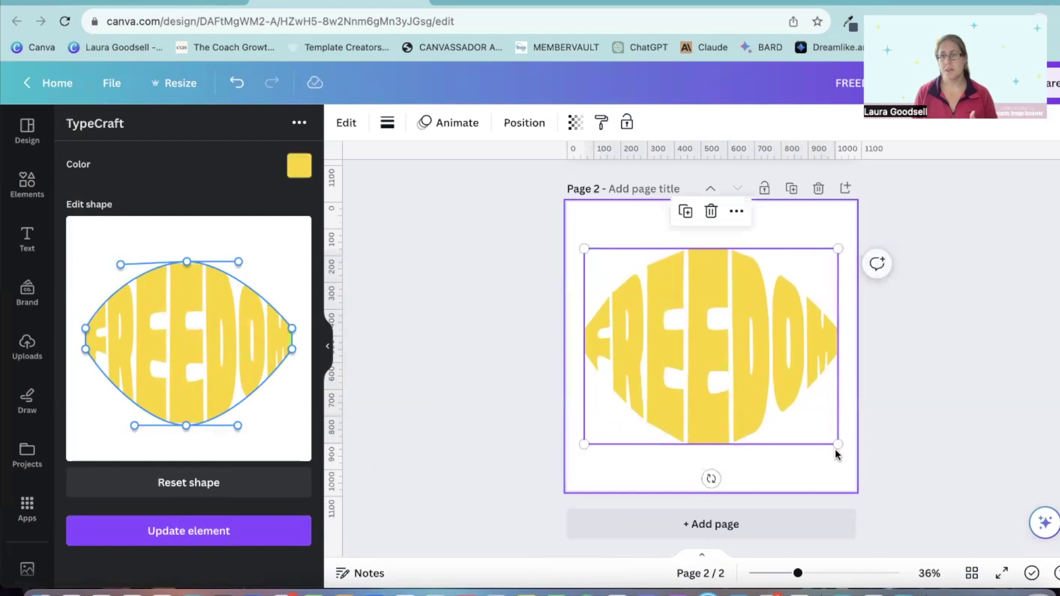
drag(736, 336, 726, 312)
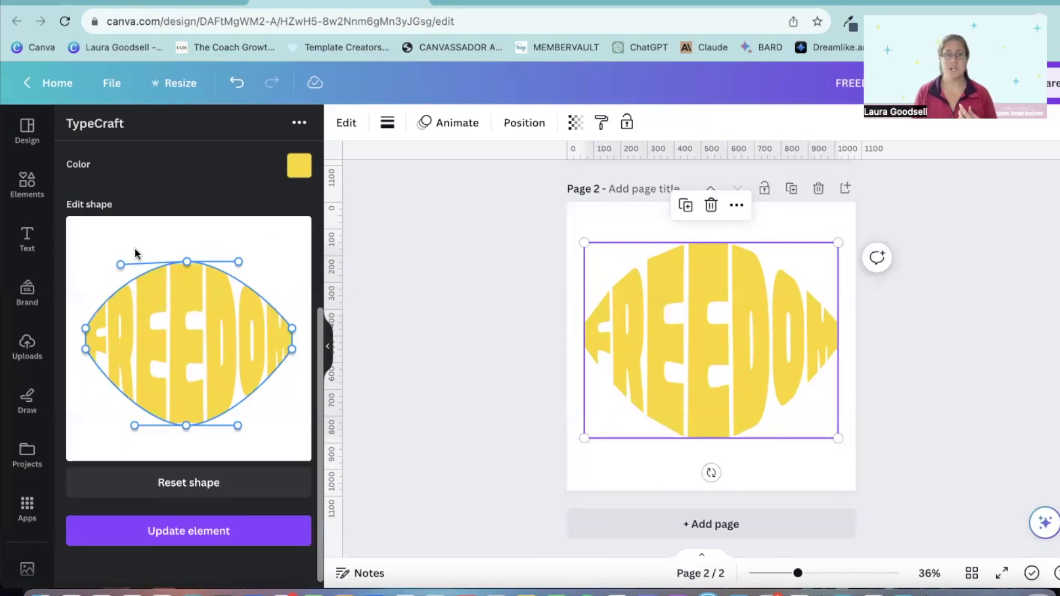
drag(187, 262, 189, 392)
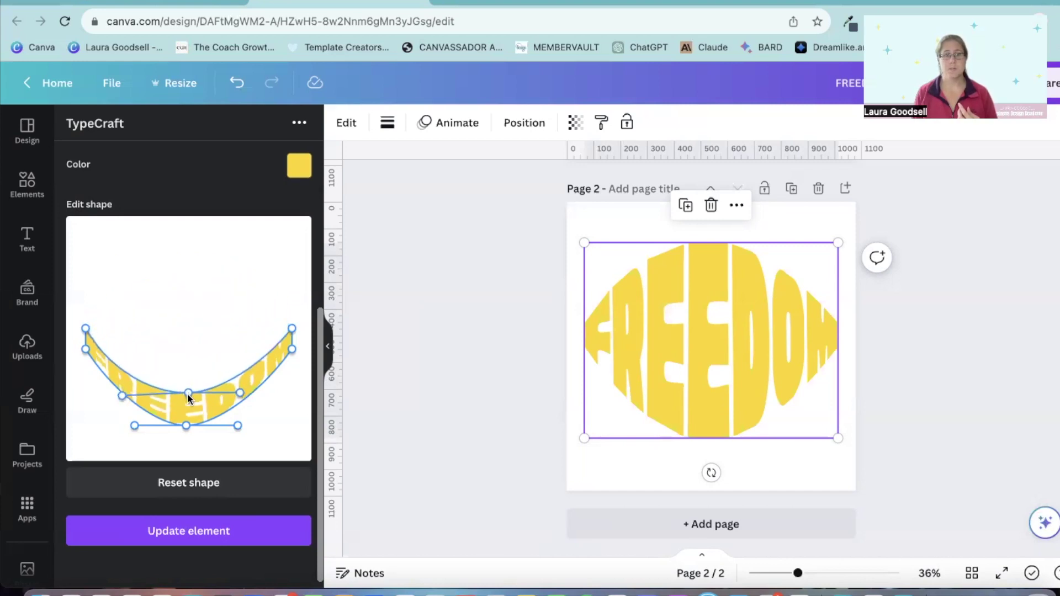
- Apply the smile curve to FREEDOM, then reset the shape and update it back to straight text
click(180, 533)
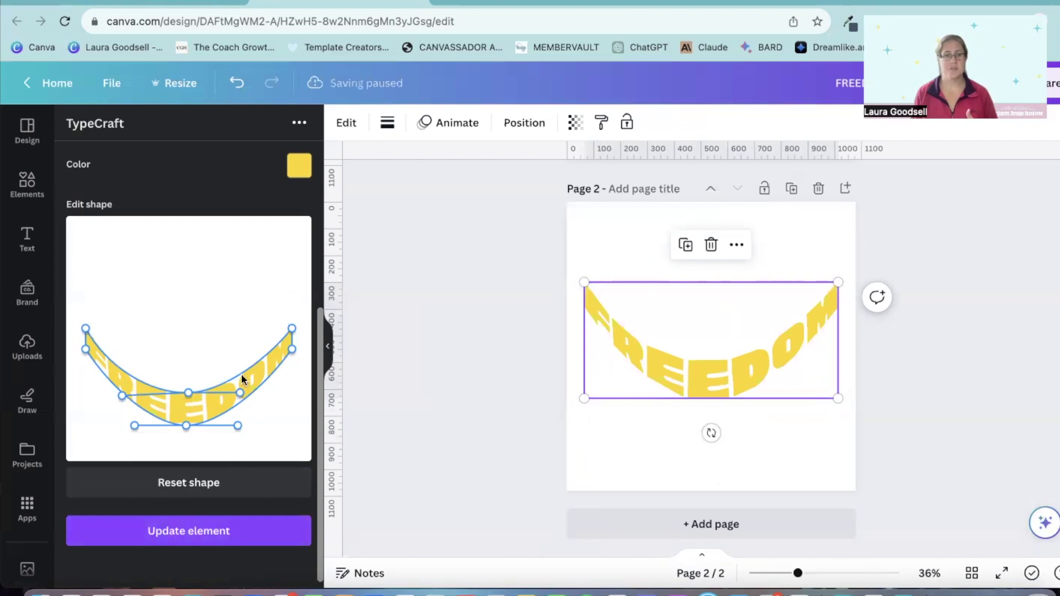
click(189, 486)
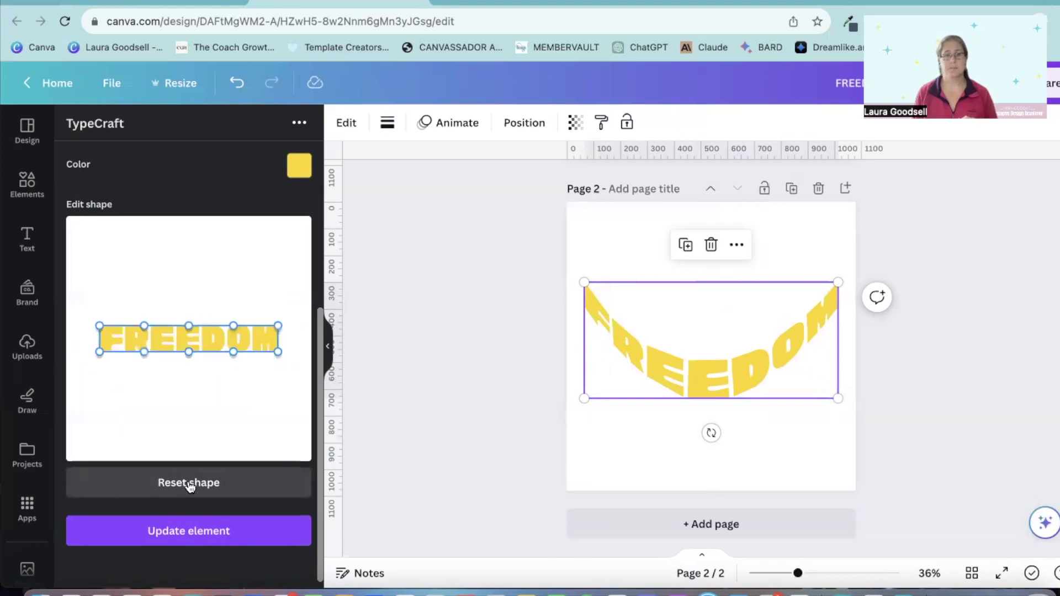
click(204, 530)
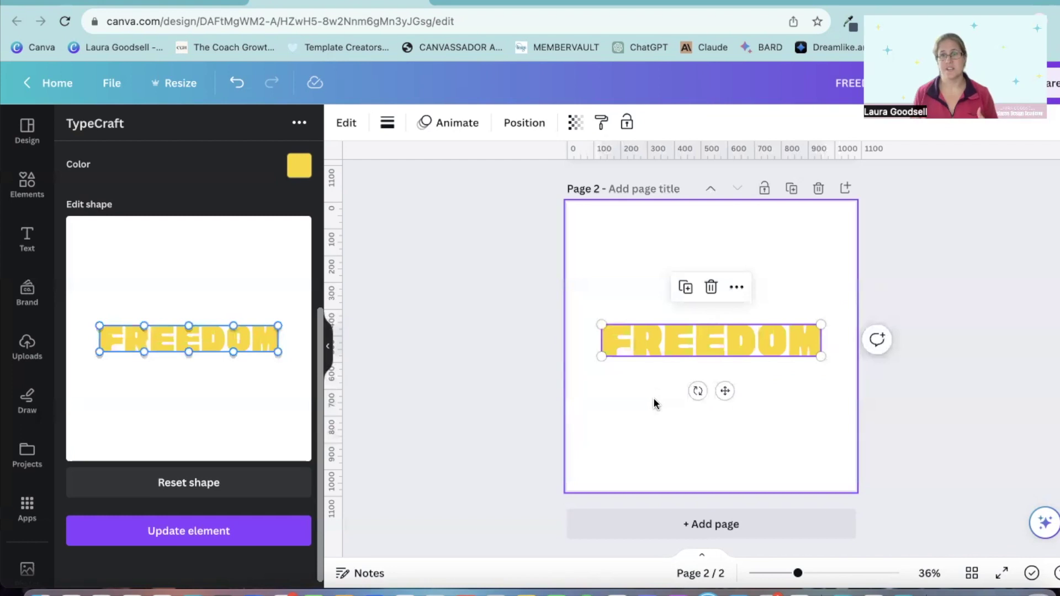
- Search Elements for 'shapes', add the wave shape and colour it yellow
click(24, 184)
click(147, 130)
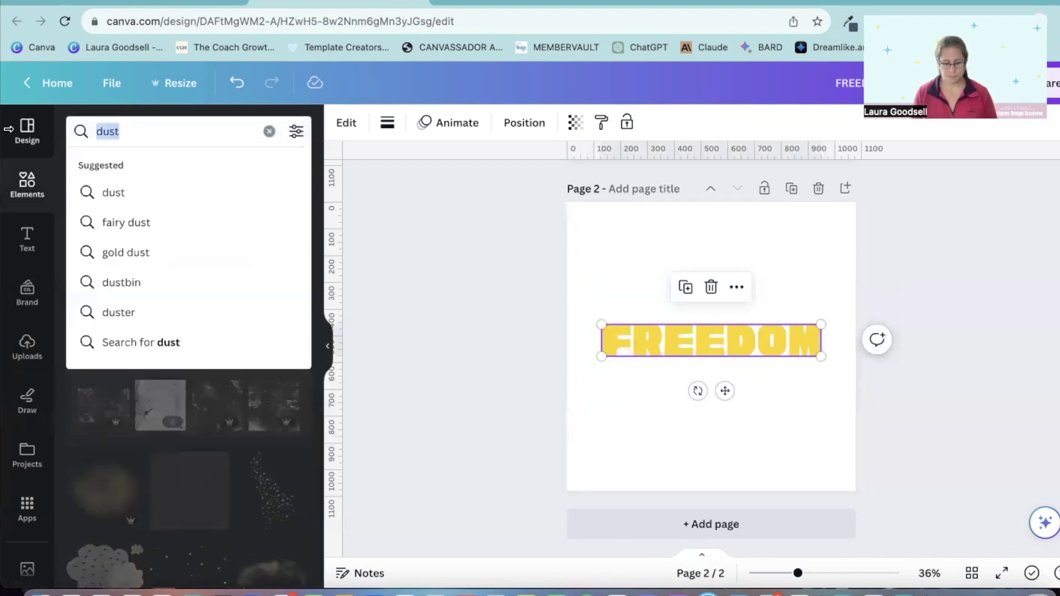
text(shapes)
key(Return)
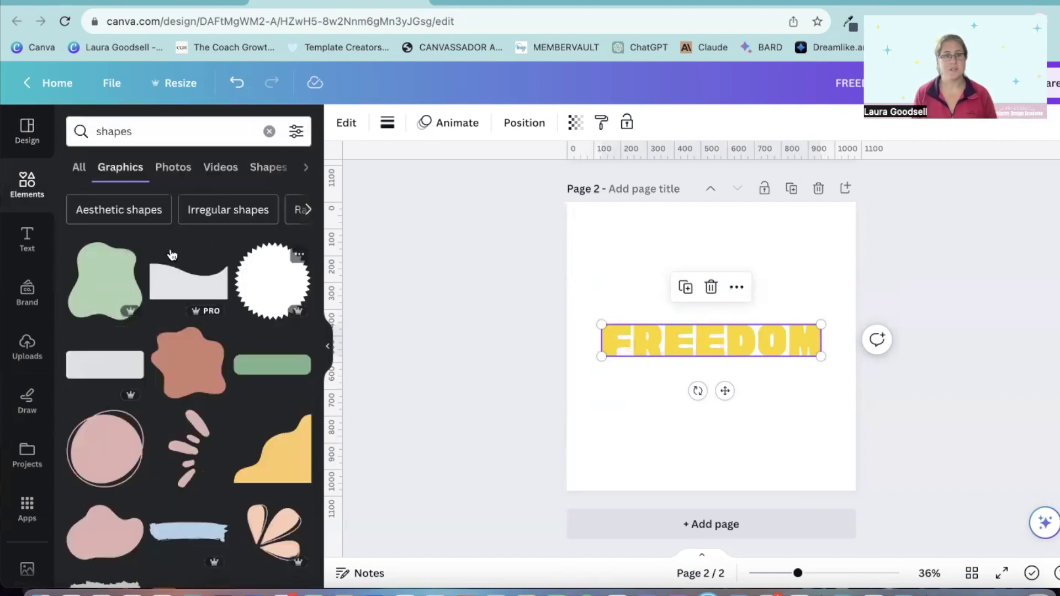
click(172, 285)
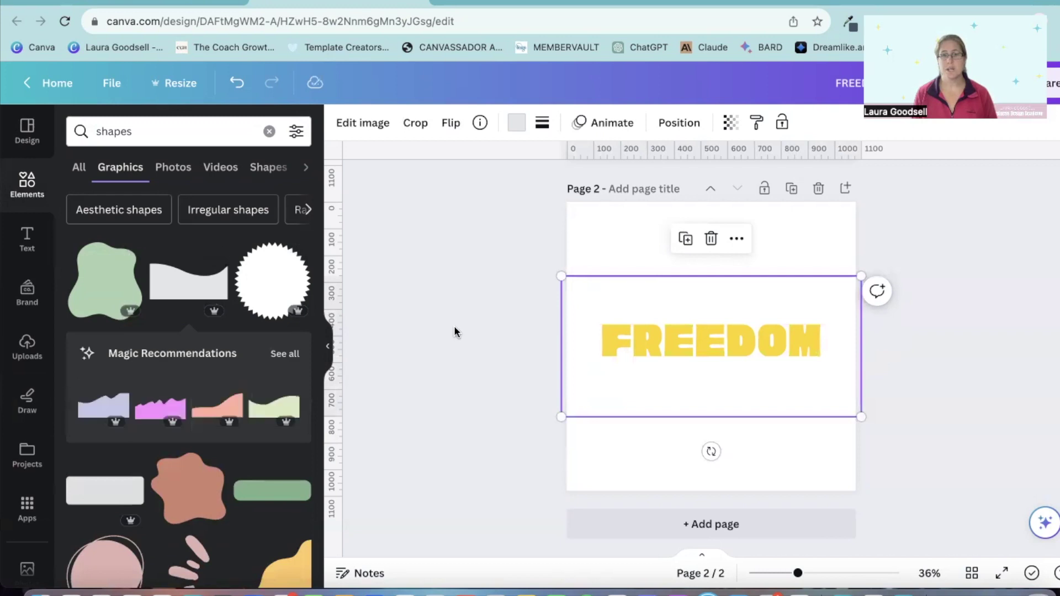
click(517, 124)
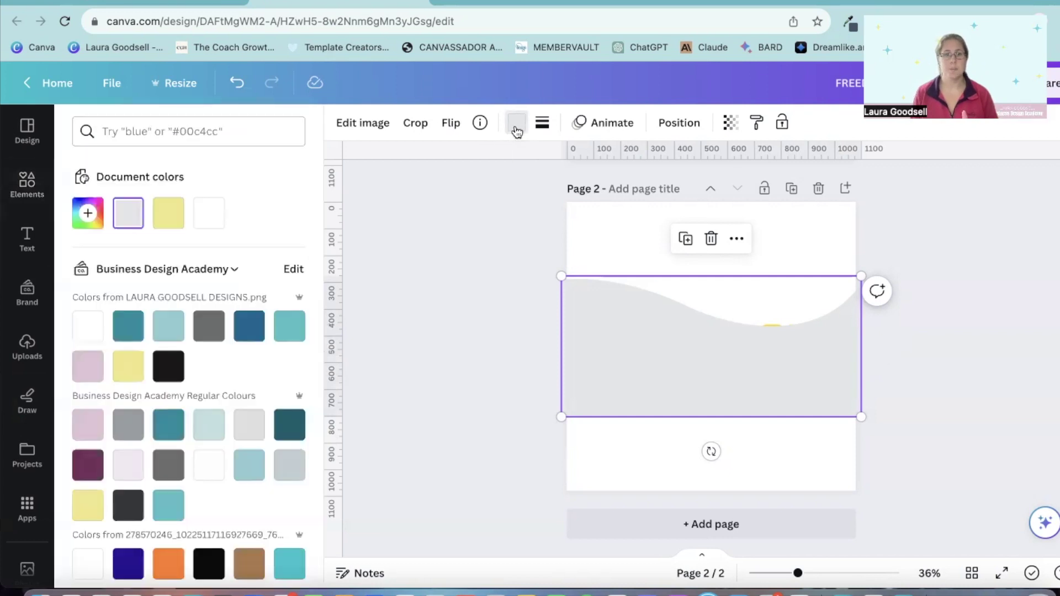
click(172, 216)
- Move the yellow wave to the page bottom and place a flipped duplicate across the top
drag(670, 350, 671, 279)
click(685, 325)
drag(717, 388, 718, 234)
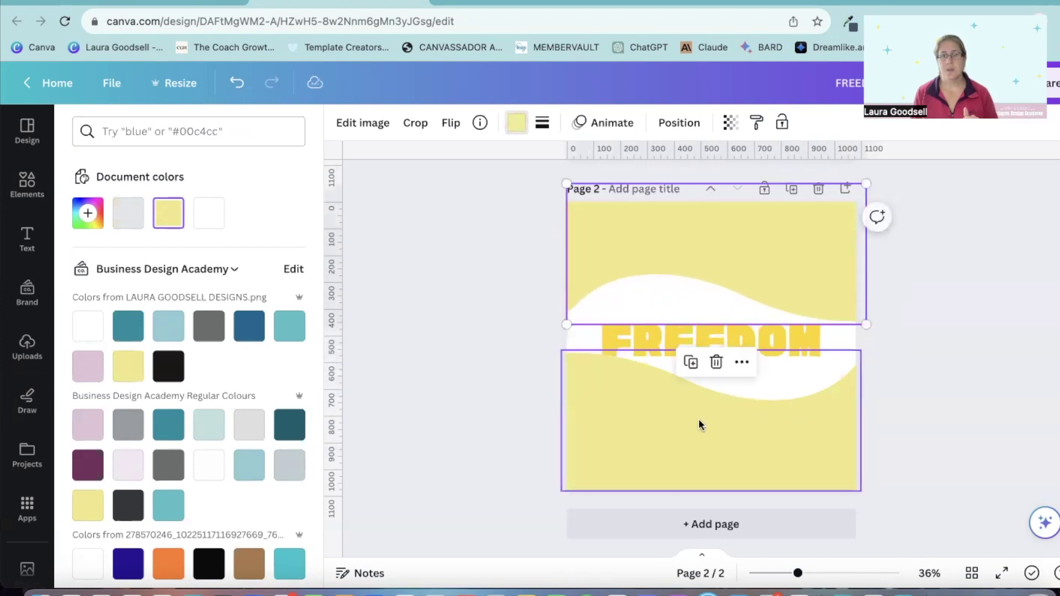
drag(699, 425, 698, 438)
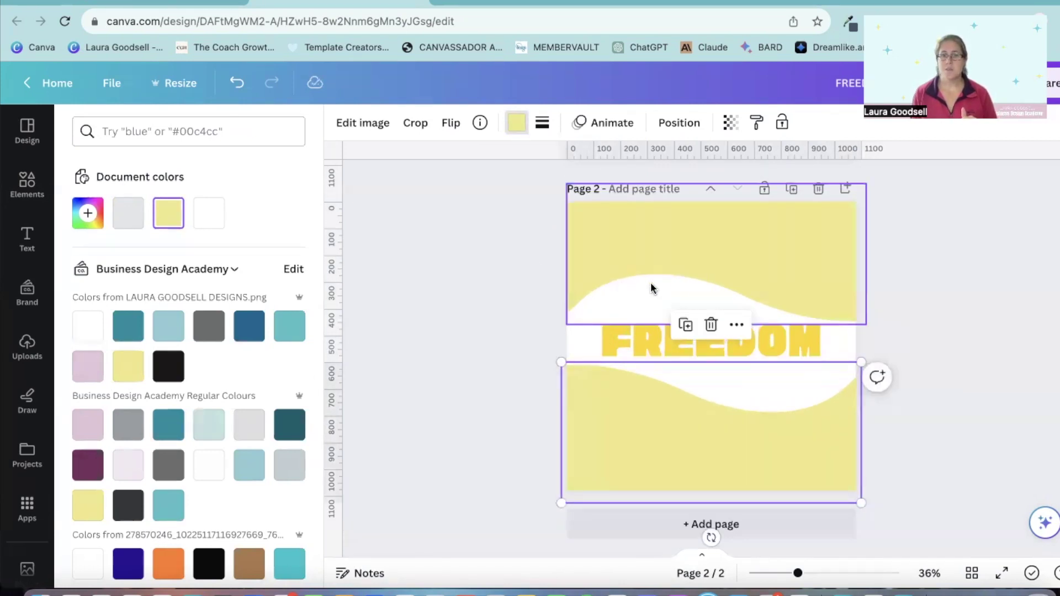
key(Escape)
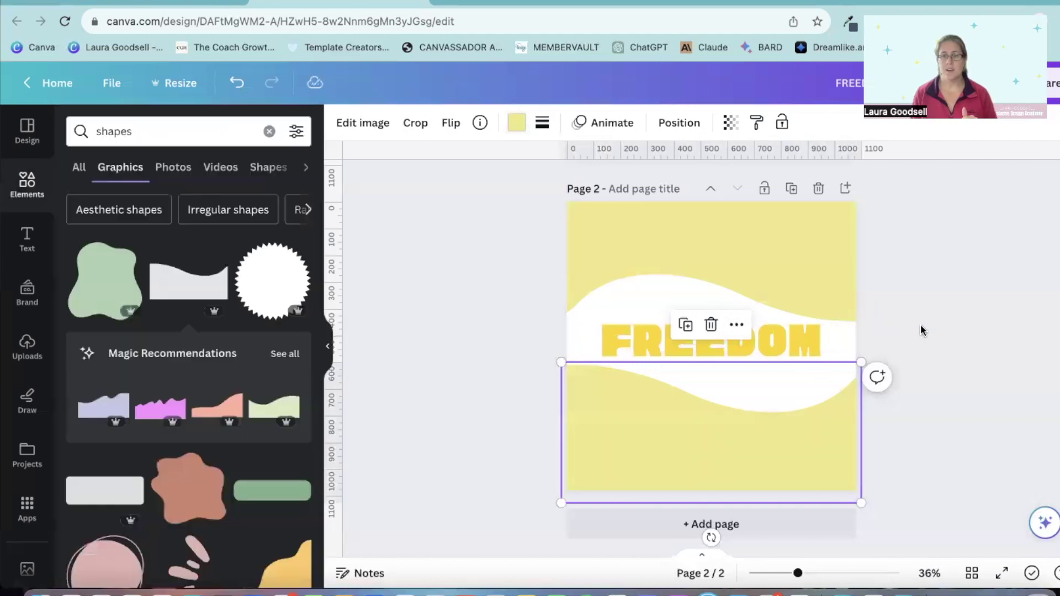
click(919, 326)
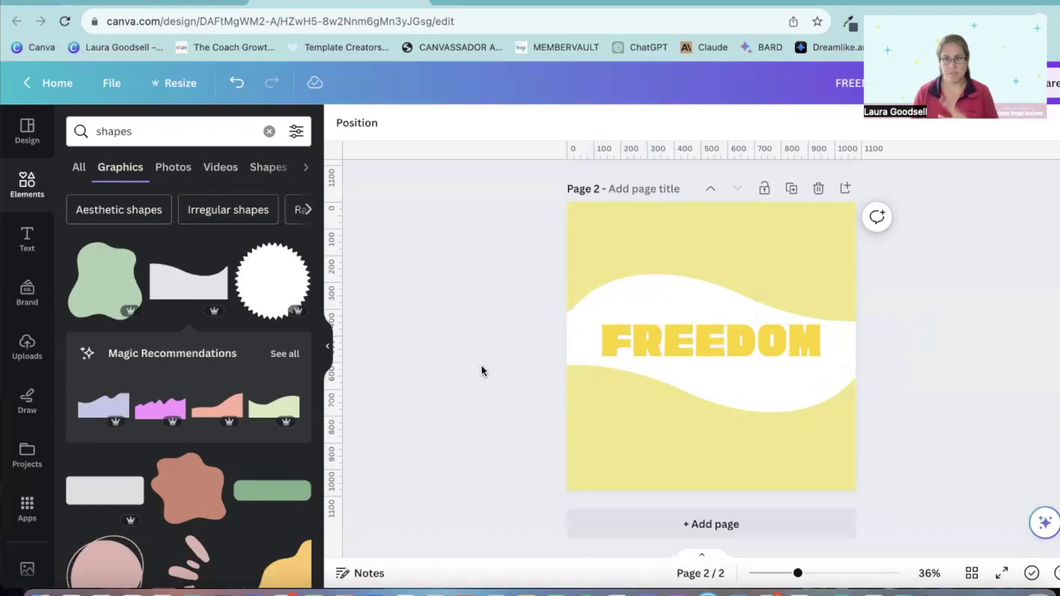
- Reopen FREEDOM's TypeCraft settings and widen it nearly edge to edge across the white band
click(730, 343)
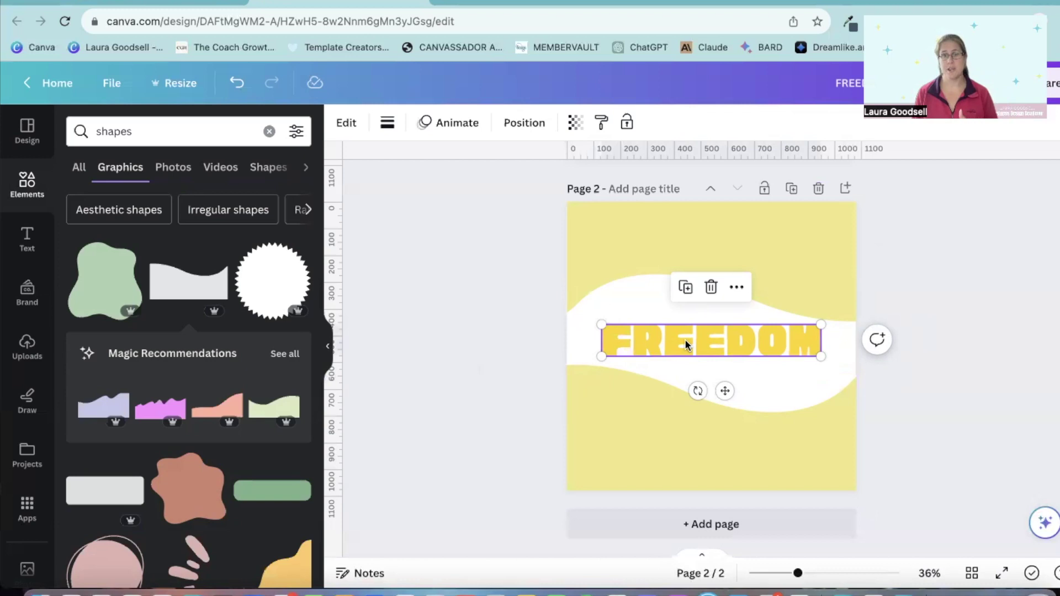
click(346, 127)
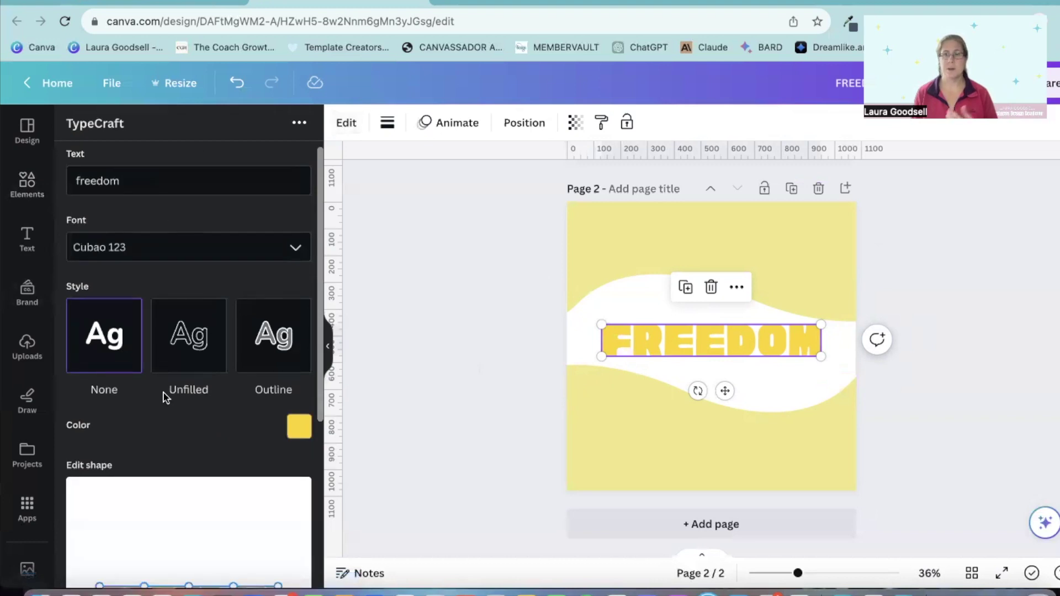
scroll(165, 398, down, 5)
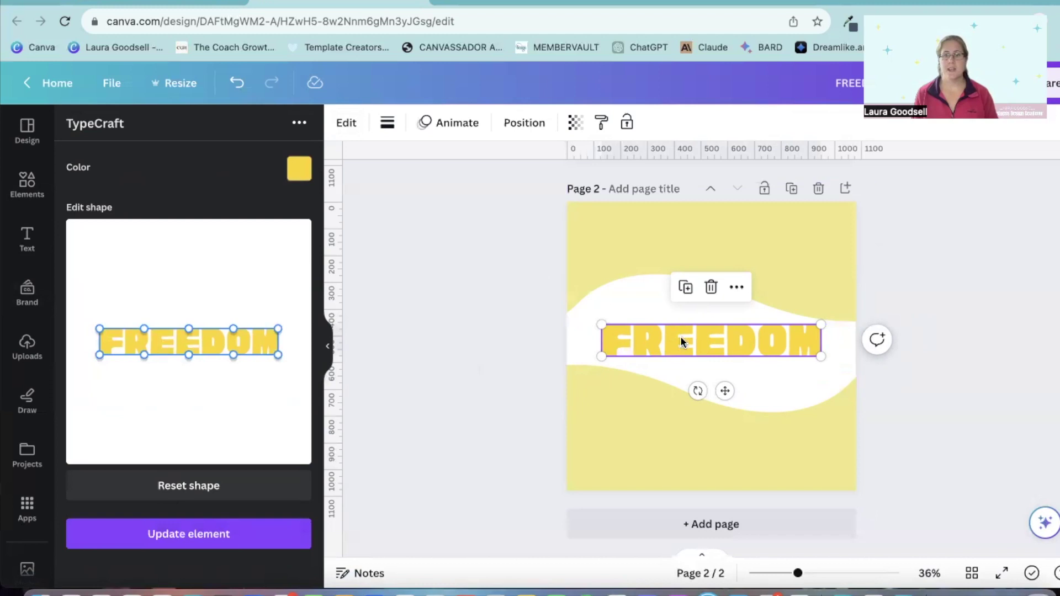
drag(601, 324, 576, 320)
drag(821, 356, 843, 360)
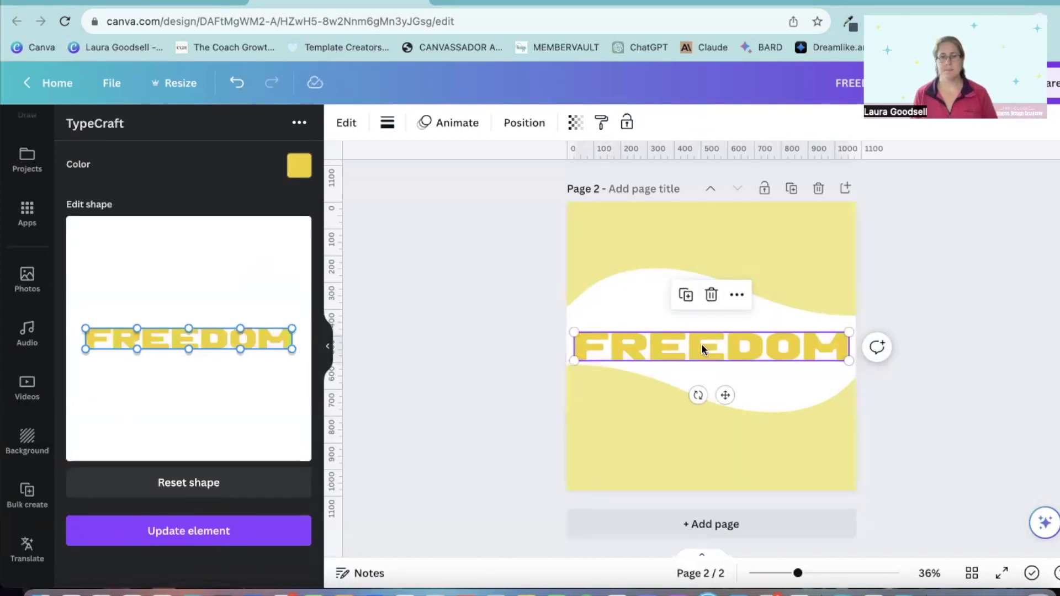
drag(701, 349, 702, 343)
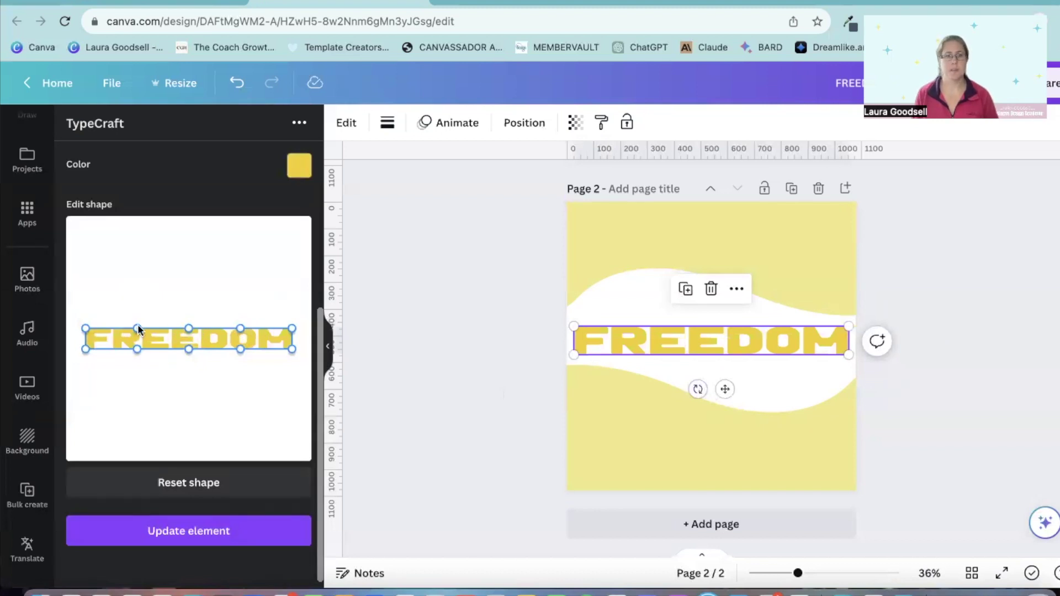
- Warp FREEDOM into a first wave, arching the left half up and DOM down, and apply it
drag(136, 324, 130, 284)
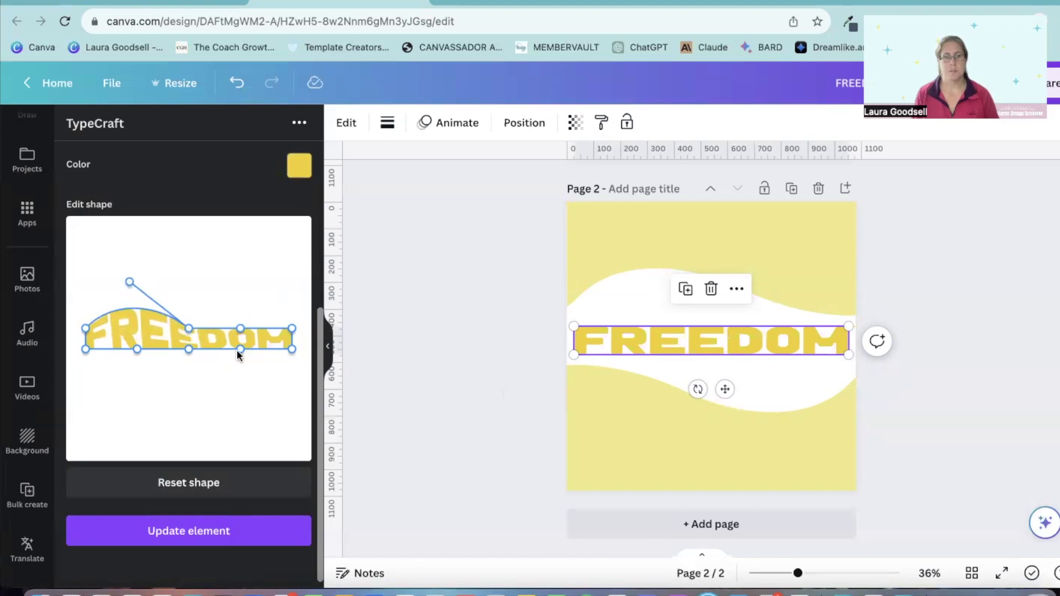
drag(240, 349, 249, 399)
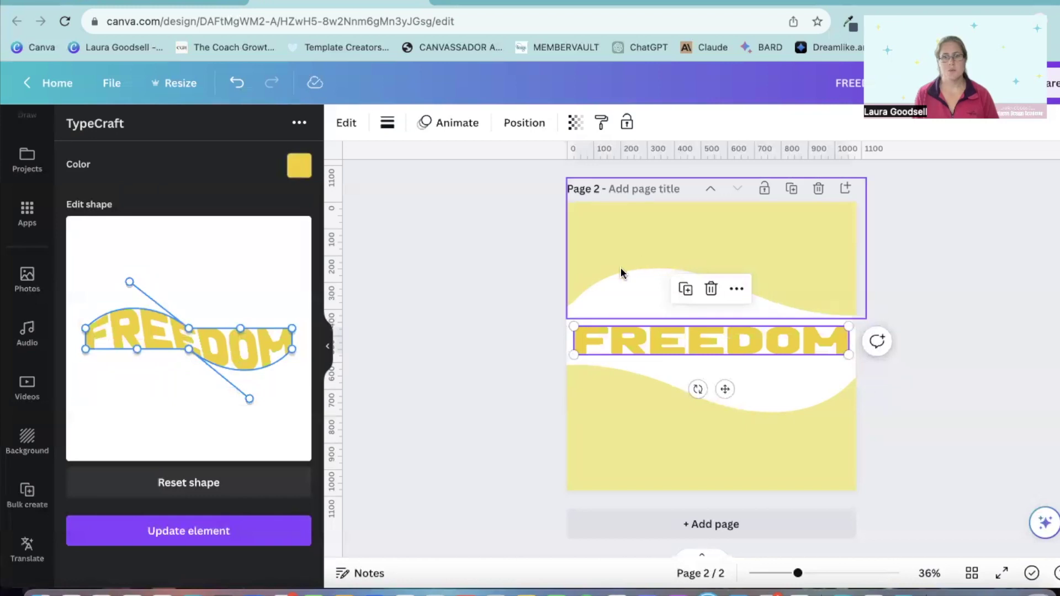
drag(241, 328, 235, 336)
drag(128, 350, 132, 338)
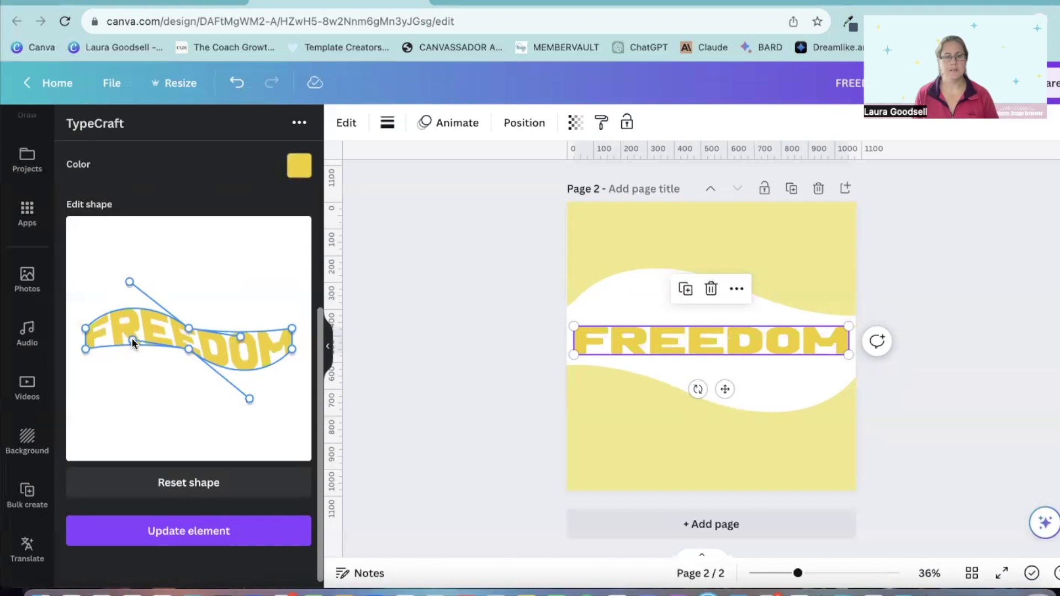
click(172, 531)
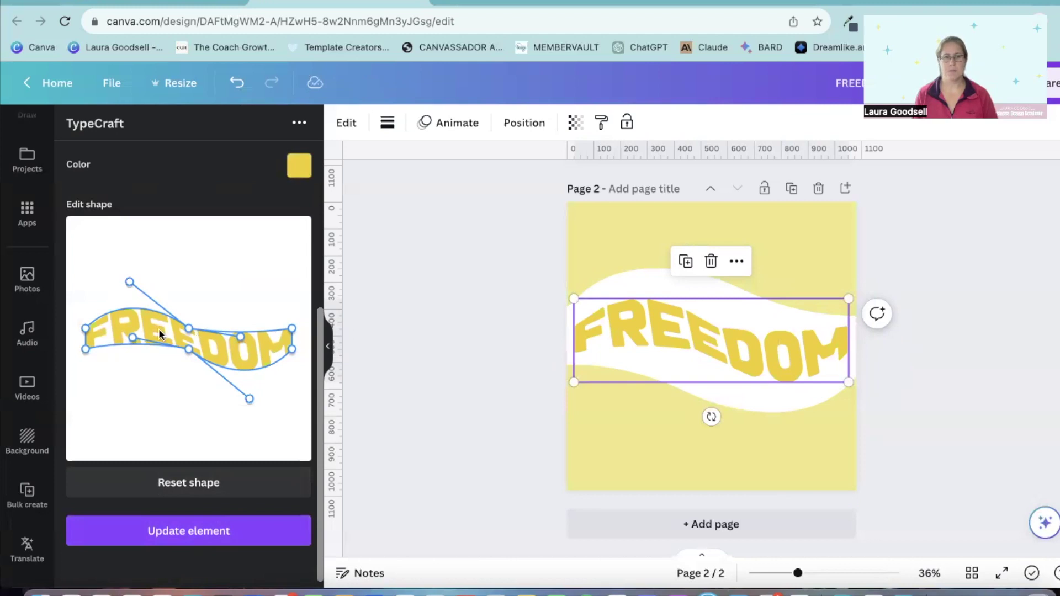
- Heighten the F end and arch, deepen the curve under DOM, and apply the revised wave
drag(84, 328, 82, 312)
drag(131, 284, 131, 265)
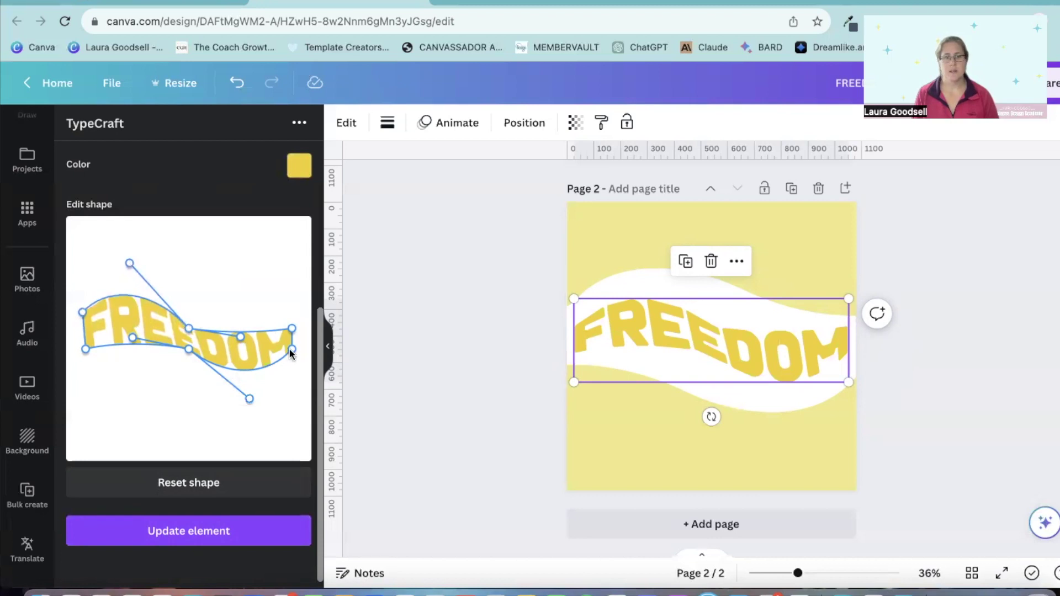
drag(292, 349, 293, 363)
drag(247, 396, 250, 412)
drag(133, 338, 121, 329)
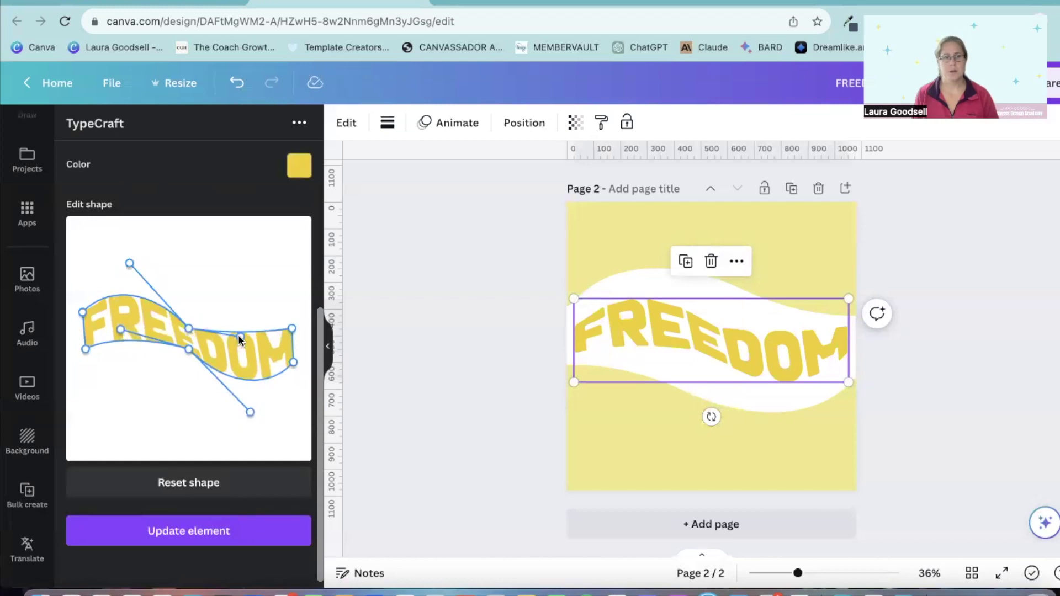
drag(241, 336, 252, 347)
click(201, 535)
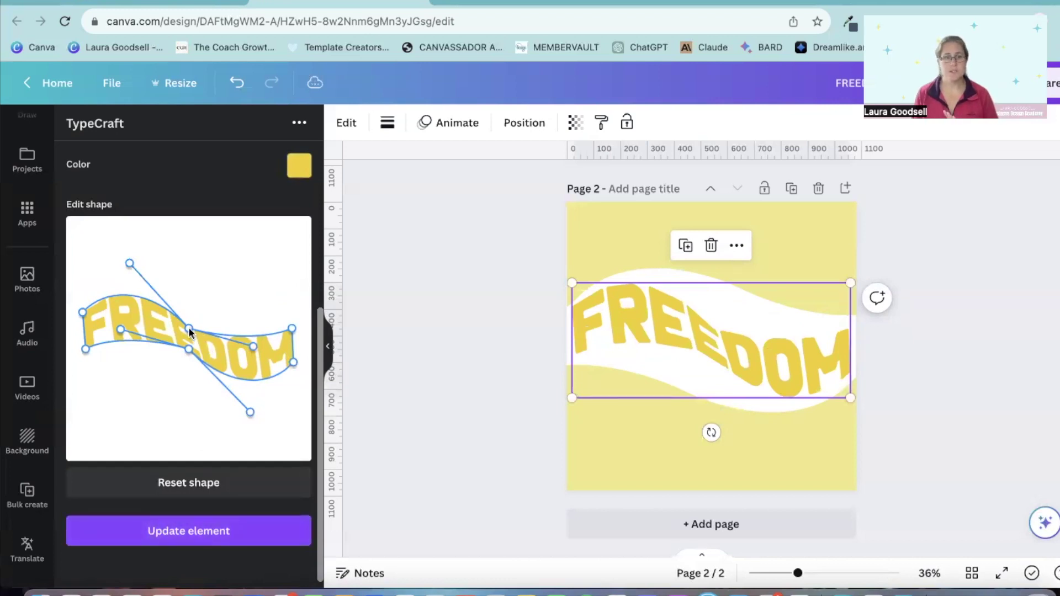
- Adjust the middle point and both ends so the wave fills the band, applying the final warp
drag(188, 328, 169, 349)
click(204, 529)
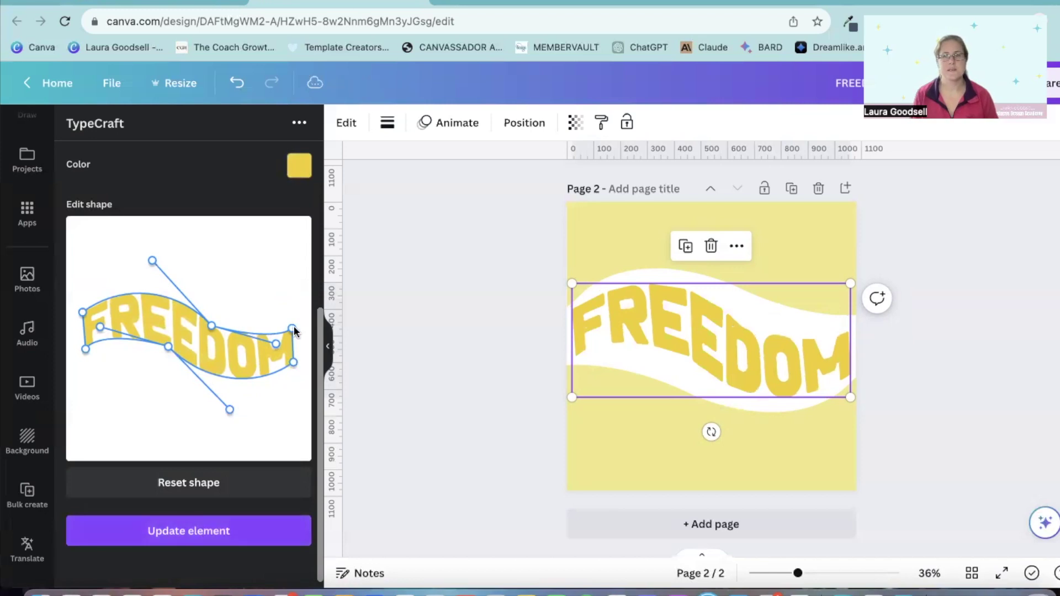
drag(292, 329, 297, 316)
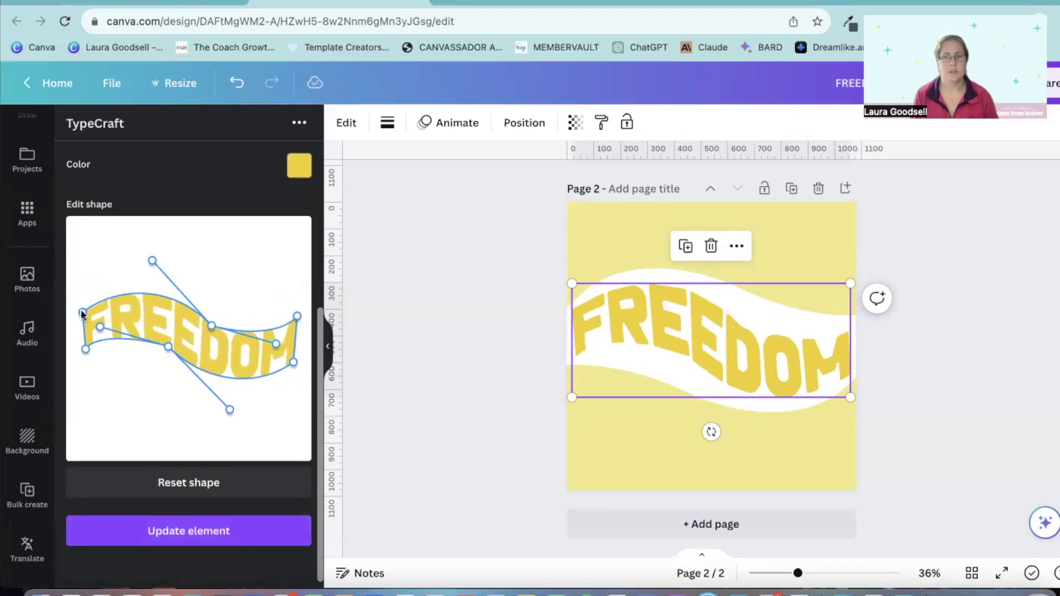
drag(84, 346, 78, 348)
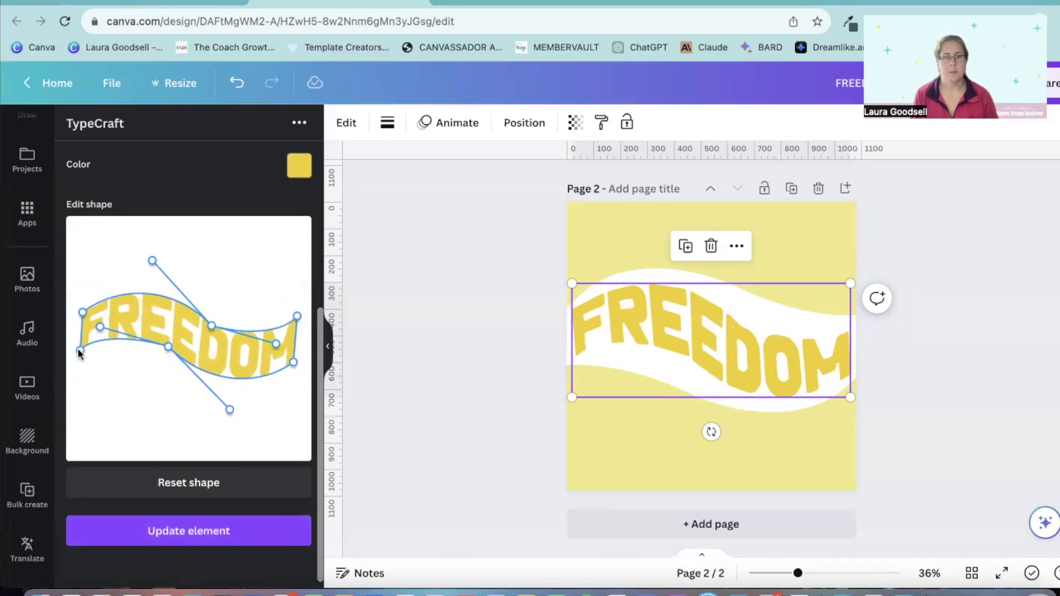
click(185, 536)
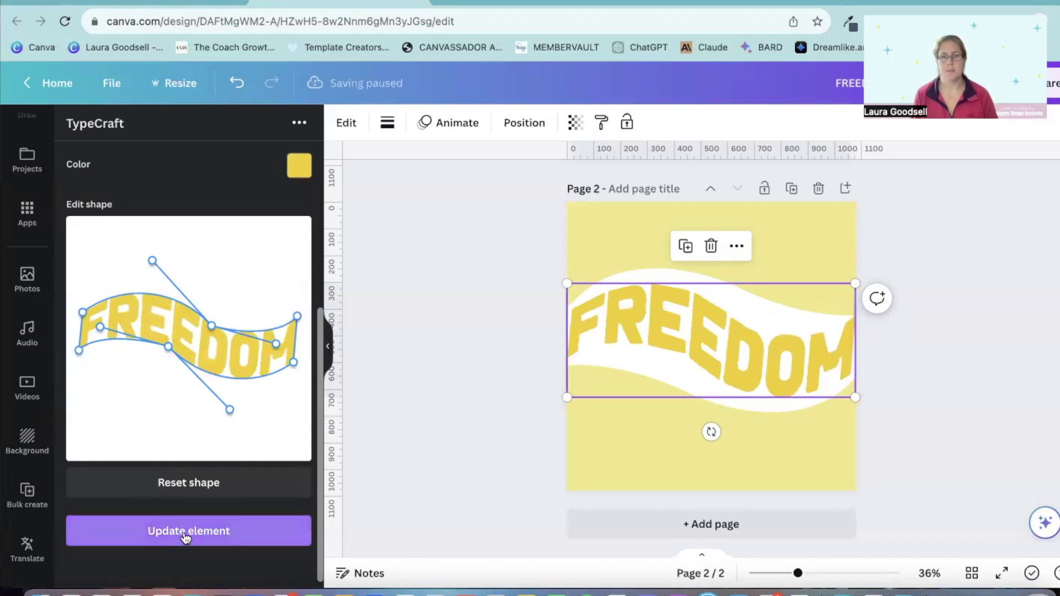
click(424, 429)
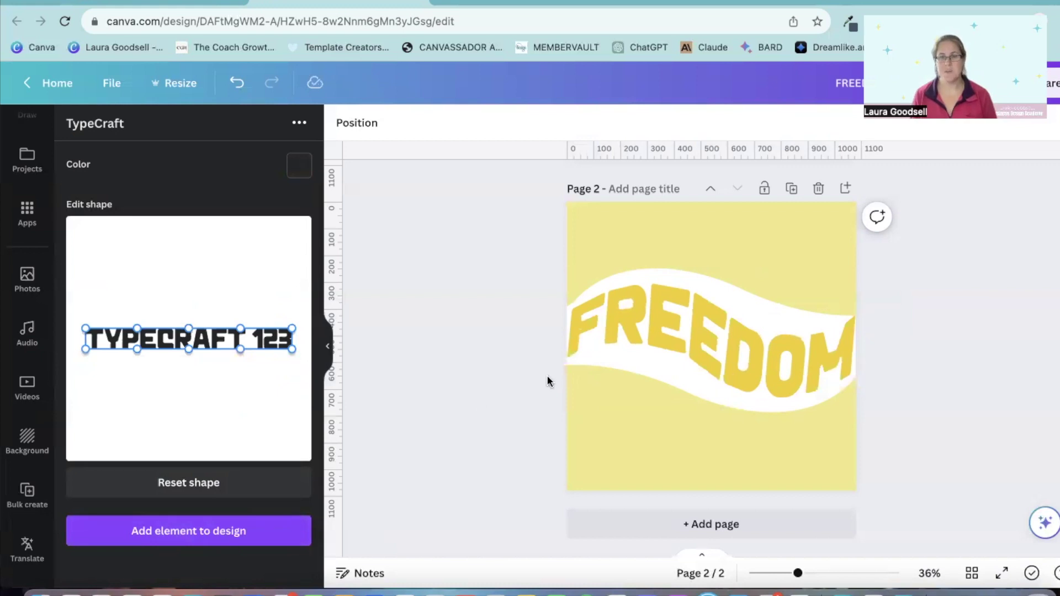
- Search Elements for 'DUST' and add a dust texture graphic to the page
click(697, 327)
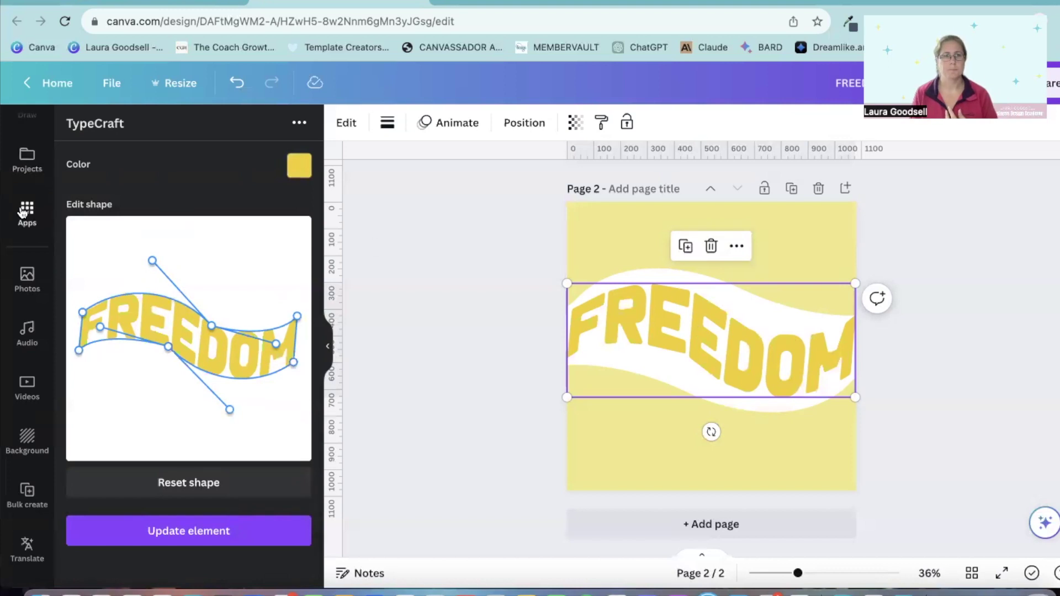
scroll(22, 213, up, 5)
click(26, 184)
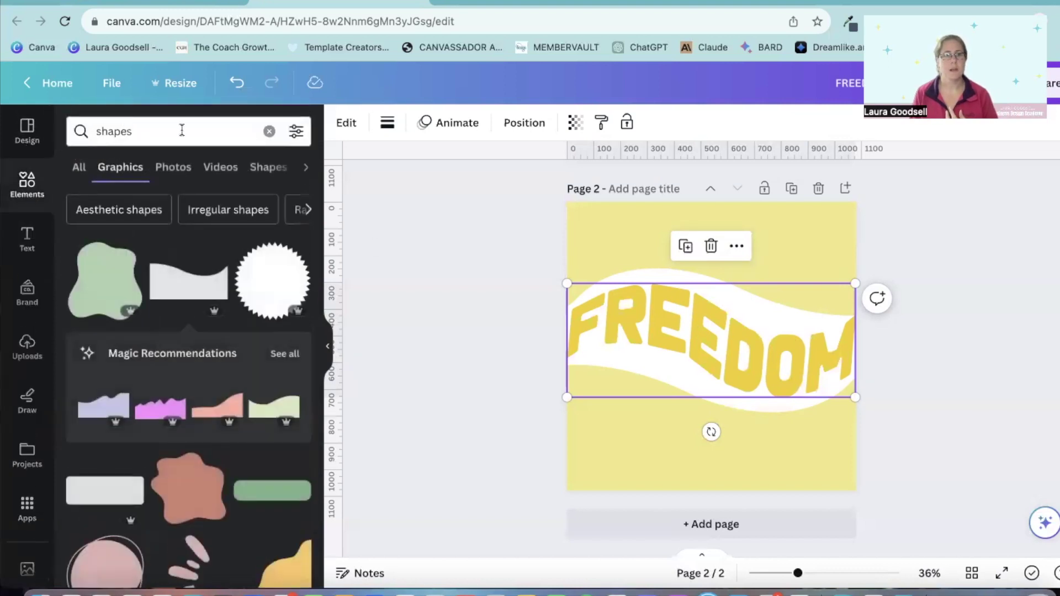
click(269, 131)
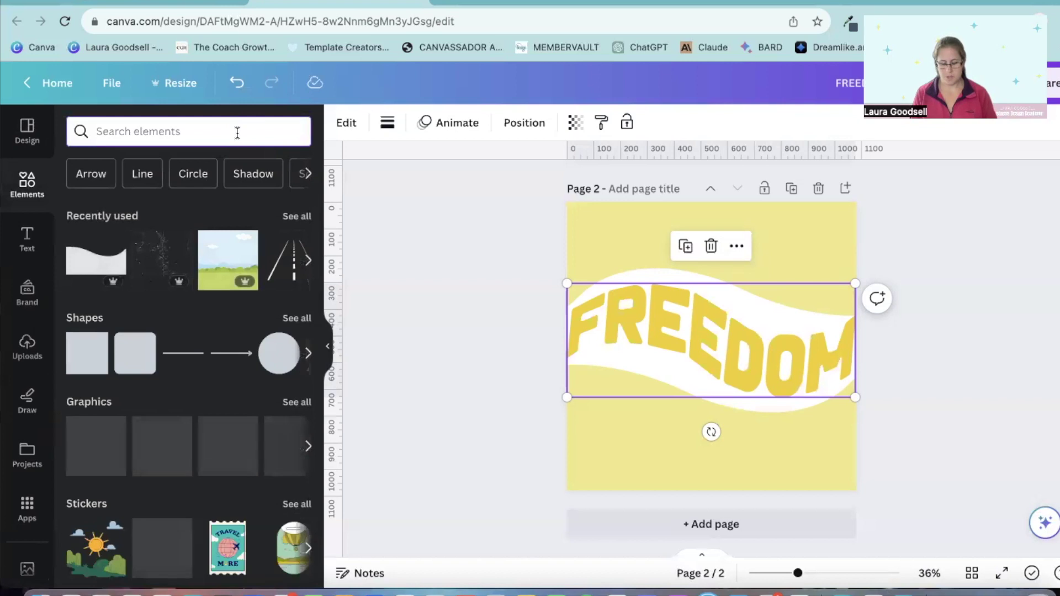
text(DUST)
key(Return)
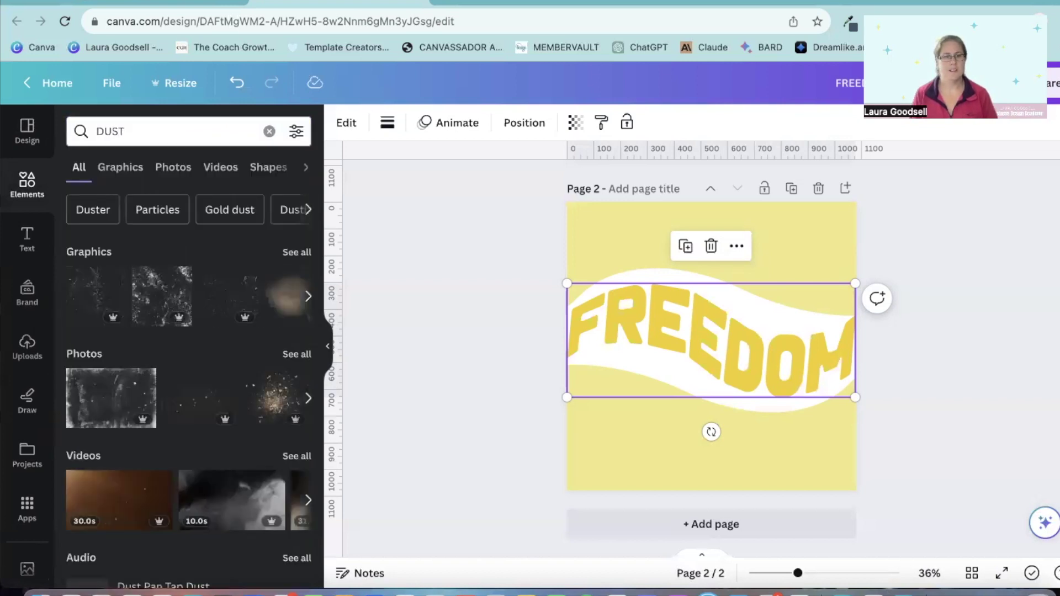
click(145, 300)
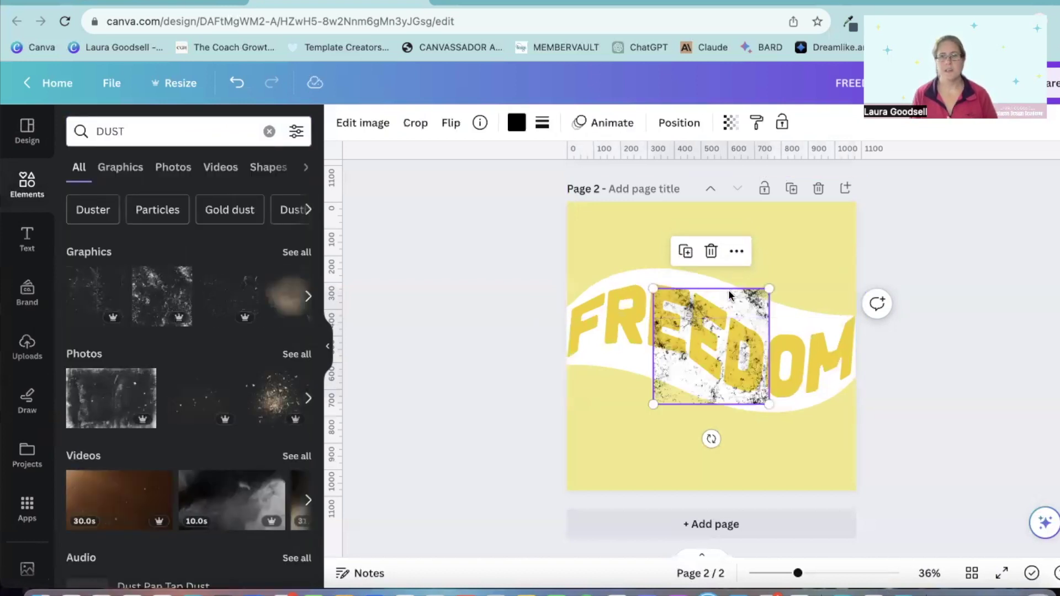
- Stretch the dust texture over the whole page and colour it white
drag(771, 288, 873, 186)
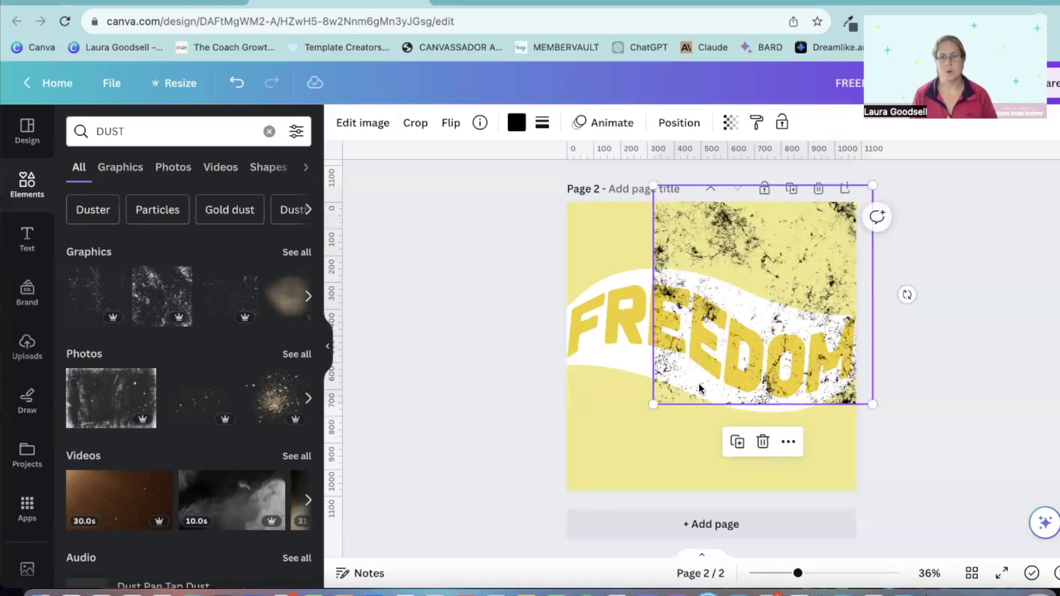
drag(654, 404, 557, 504)
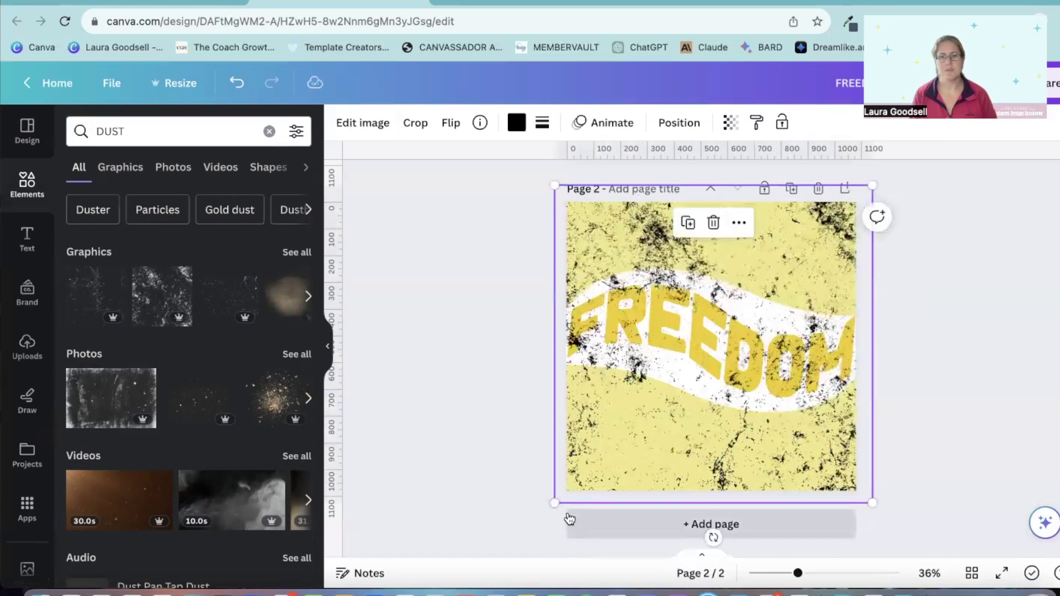
click(516, 122)
click(208, 213)
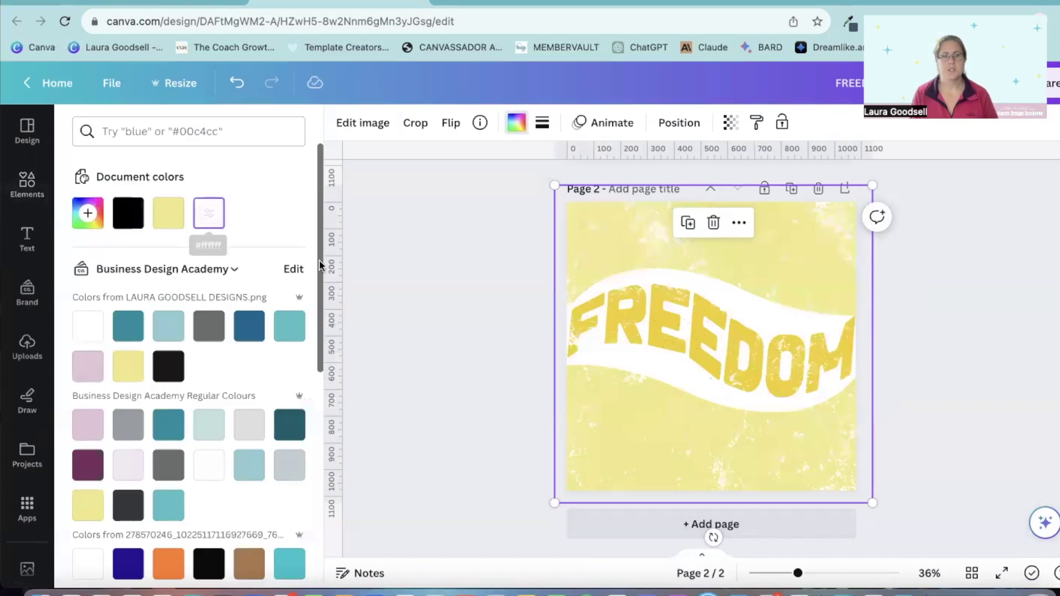
click(409, 292)
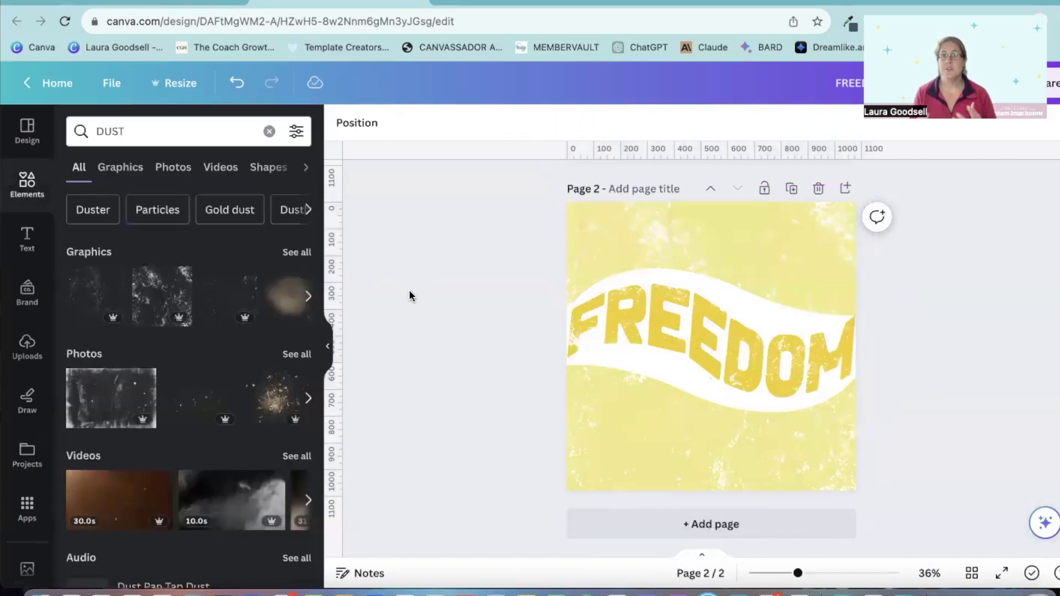